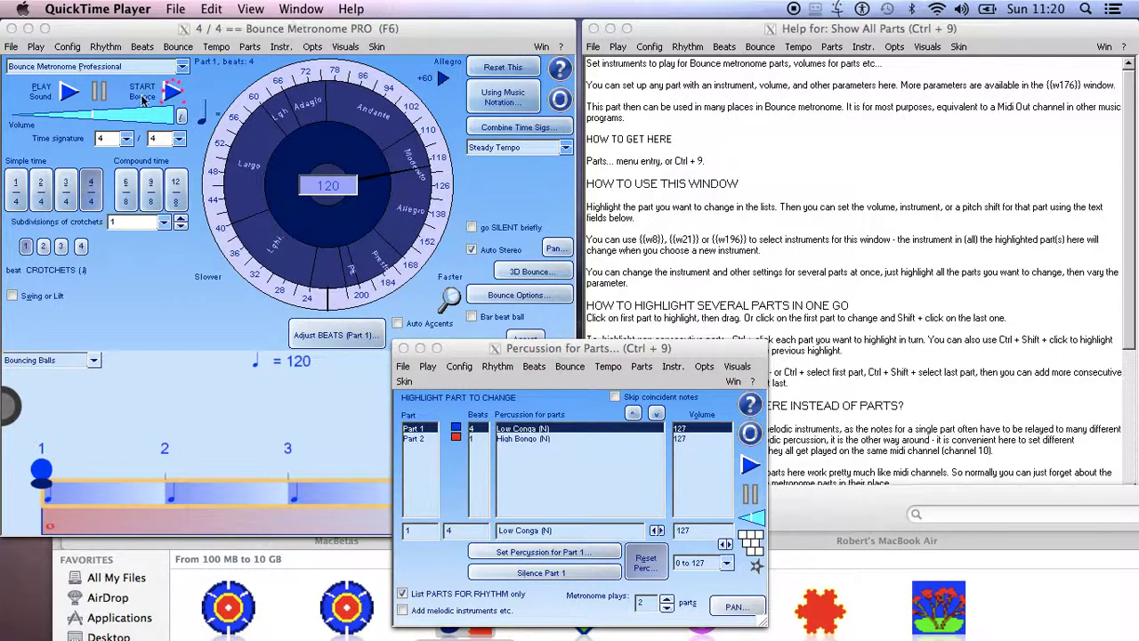
Step: Enable melodic instruments with Instr. > Add melodic instruments, pitch bounces, tunes, beeps & harmonic metronome, confirming Yes
left_click(169, 118)
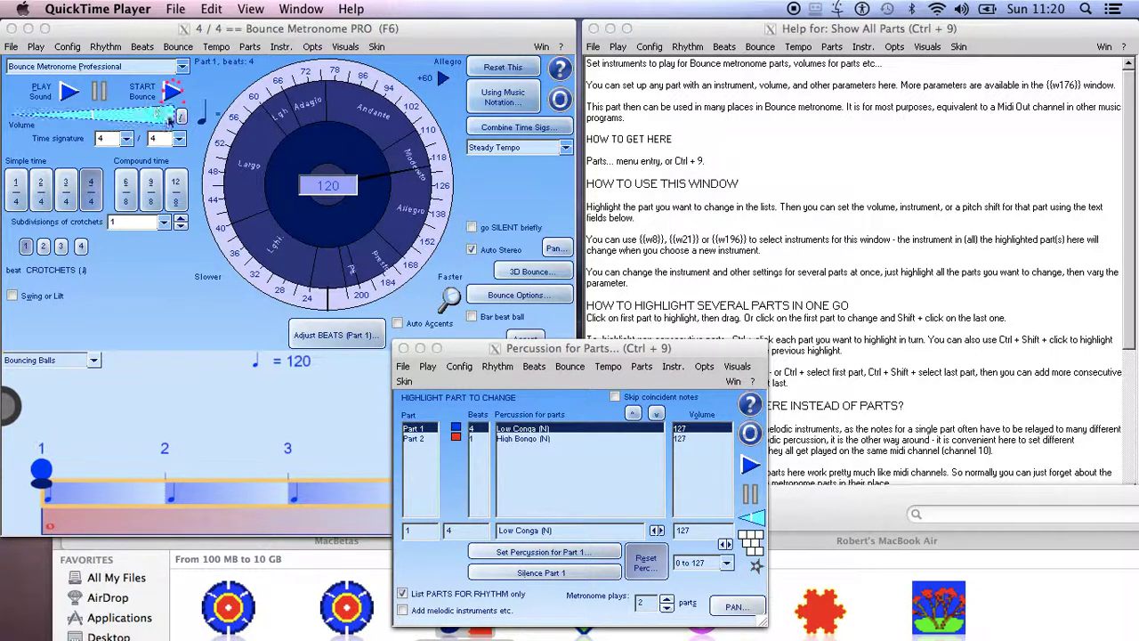
left_click(548, 353)
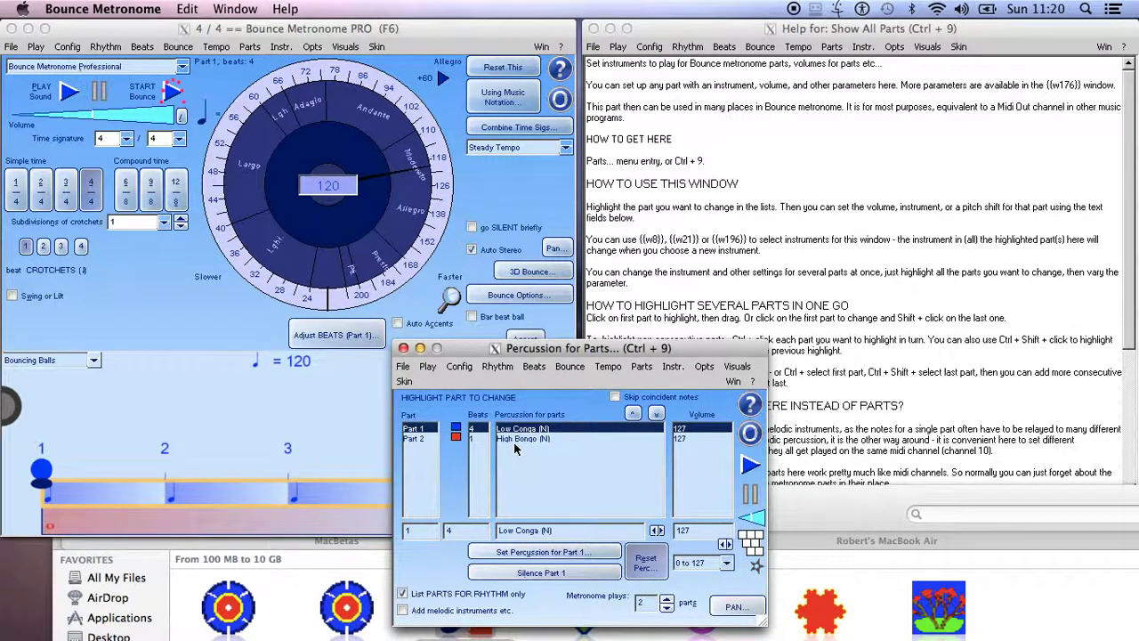
mouse_move(514, 448)
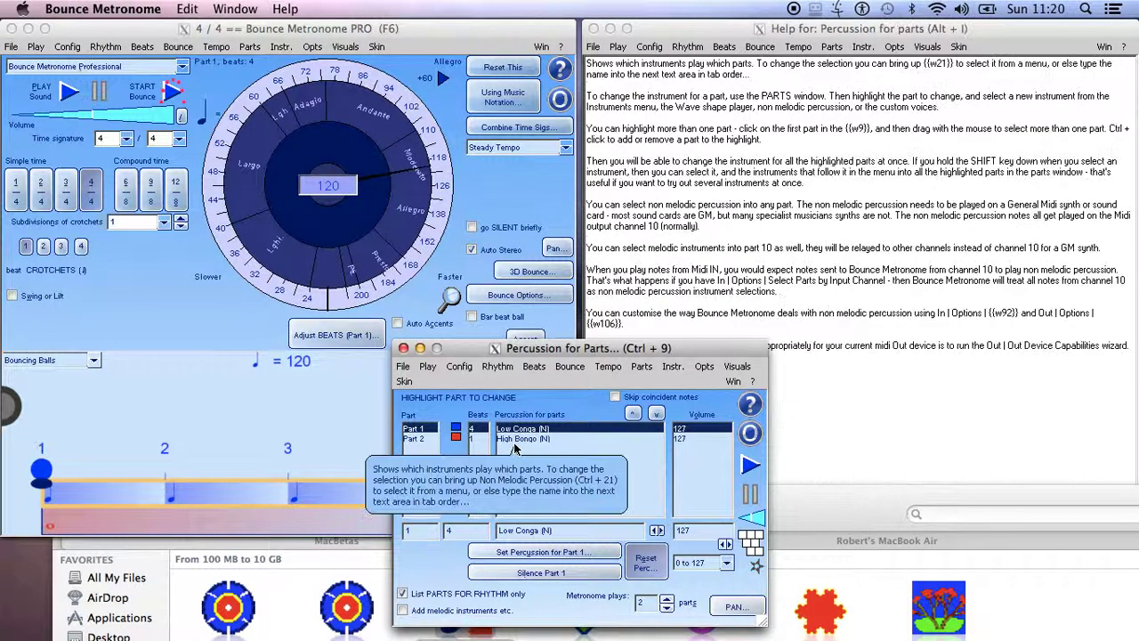
left_click(640, 355)
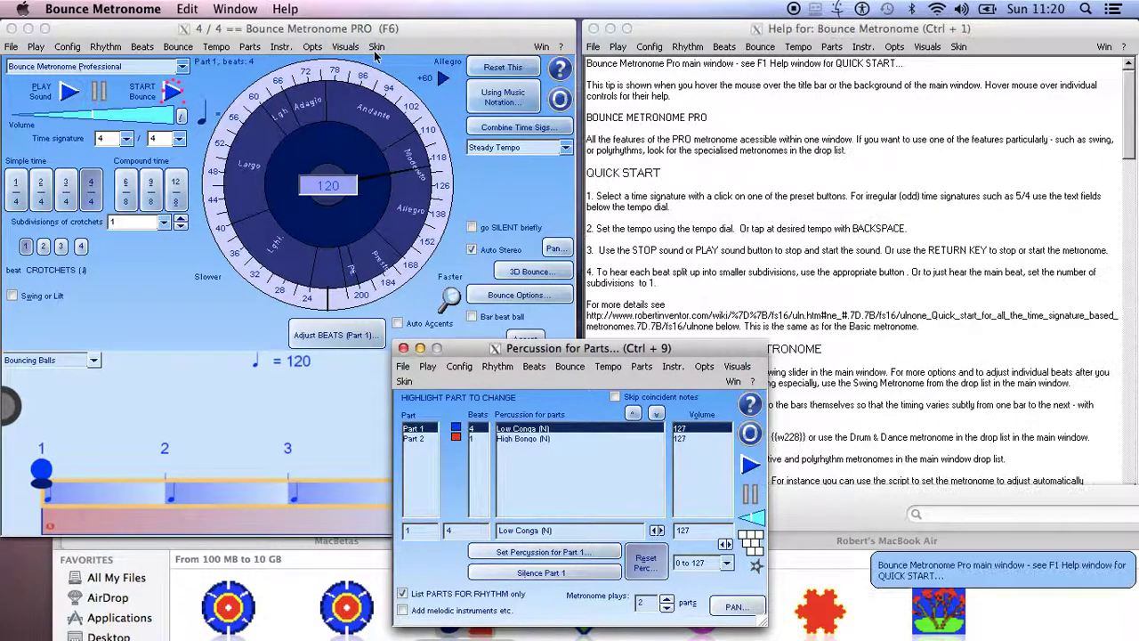
left_click(280, 47)
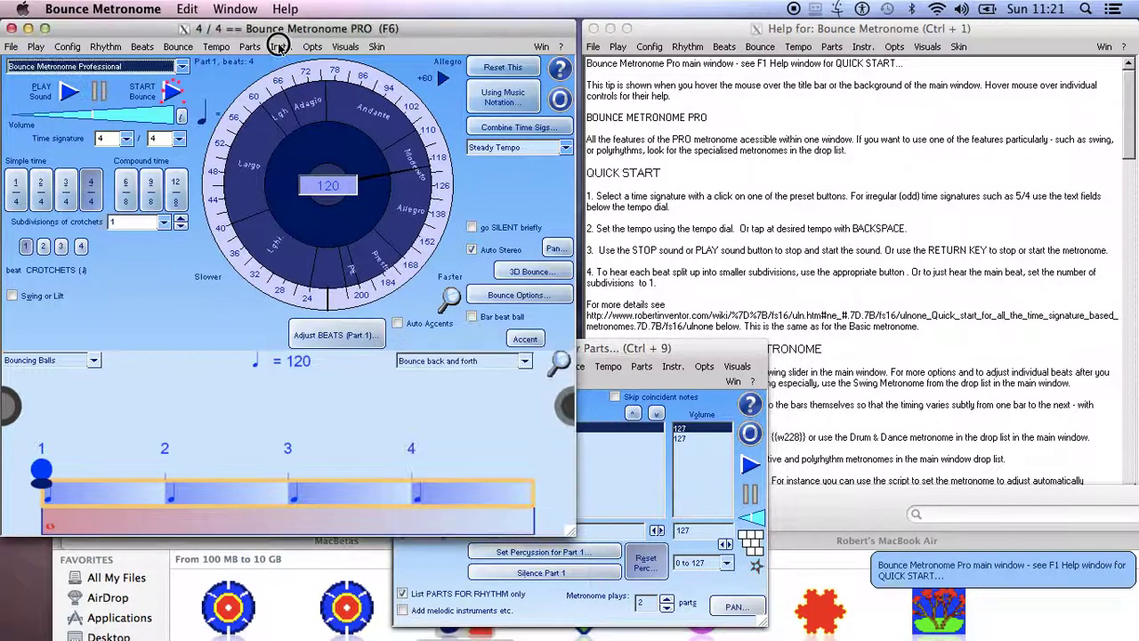
left_click(280, 47)
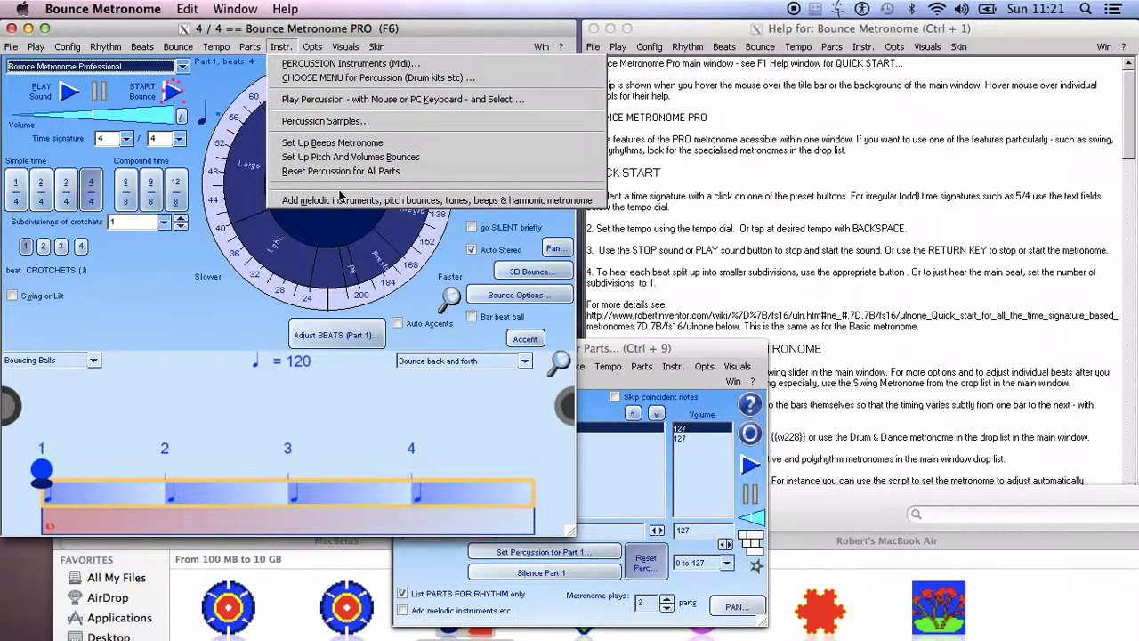
left_click(338, 201)
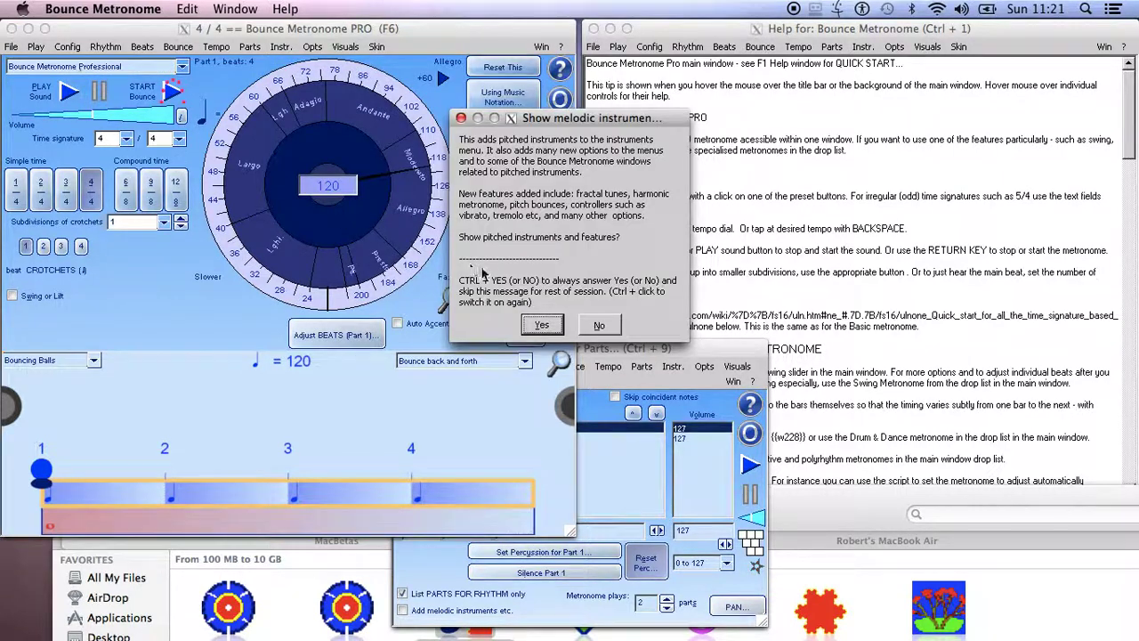
left_click(531, 325)
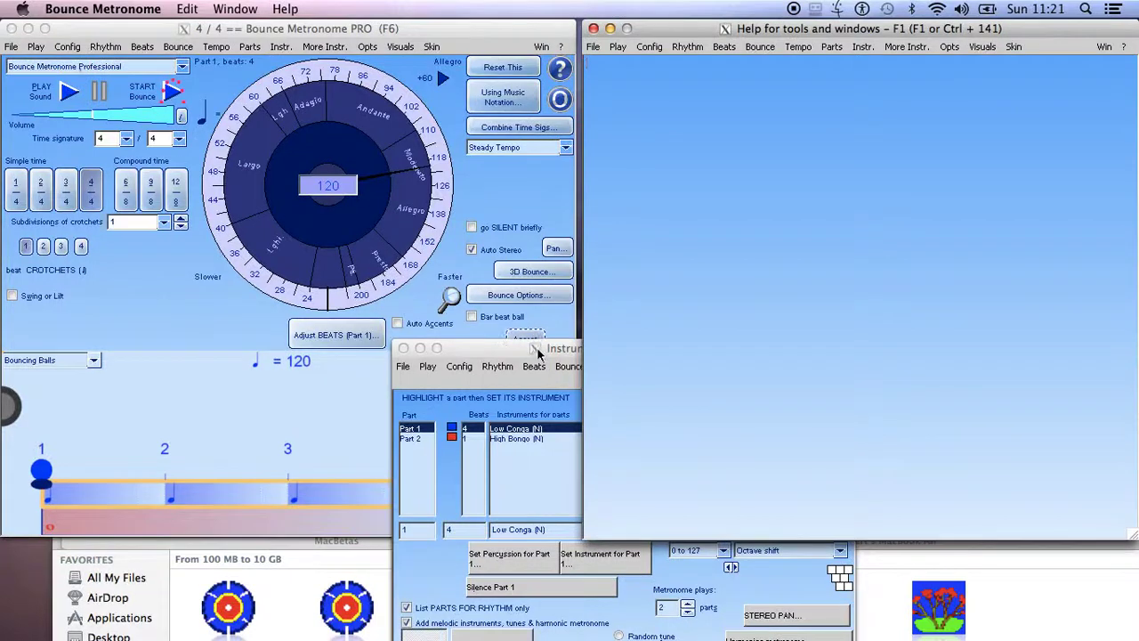
Step: Set Part 1's instrument to Piano > Acoustic Grand Piano
left_click(537, 349)
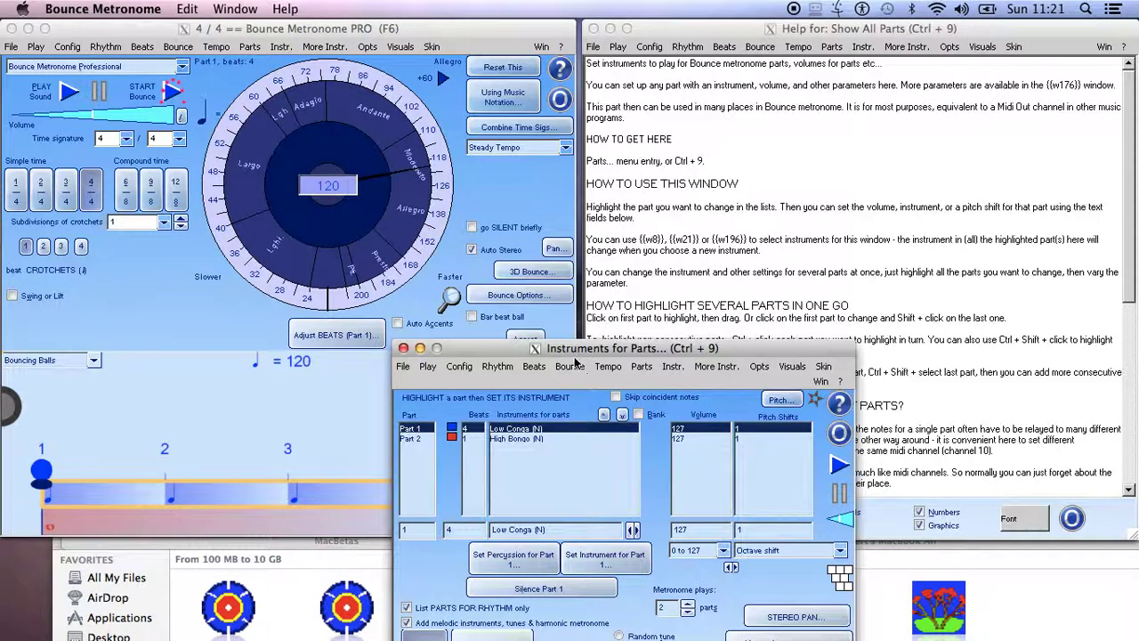
left_click(608, 562)
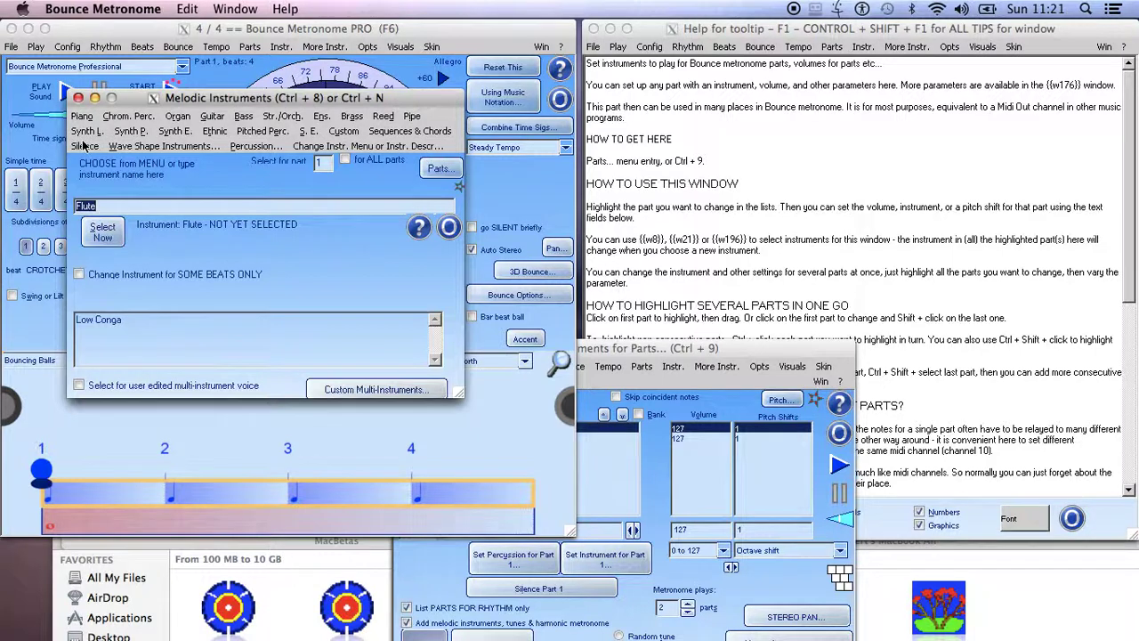
left_click(82, 116)
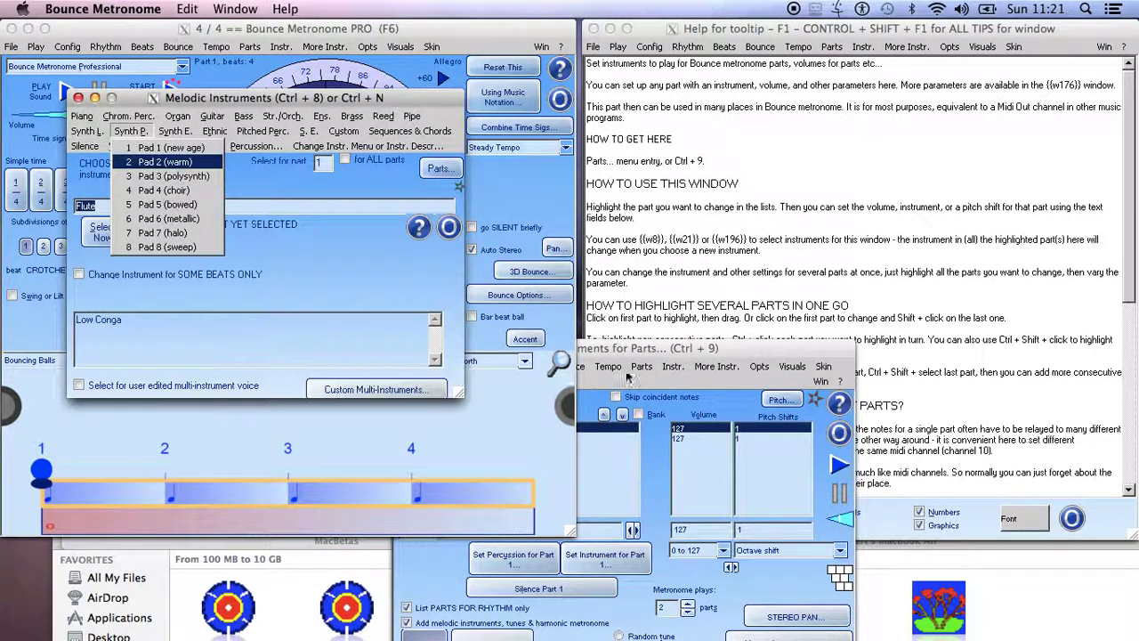
left_click(628, 378)
left_click(627, 377)
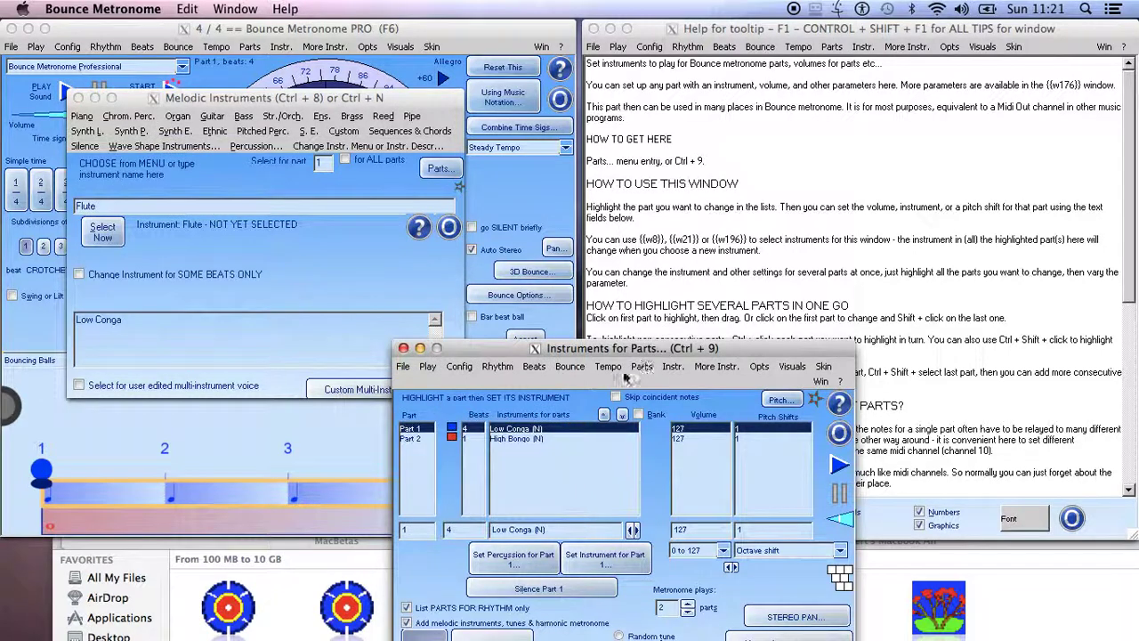
left_click(80, 118)
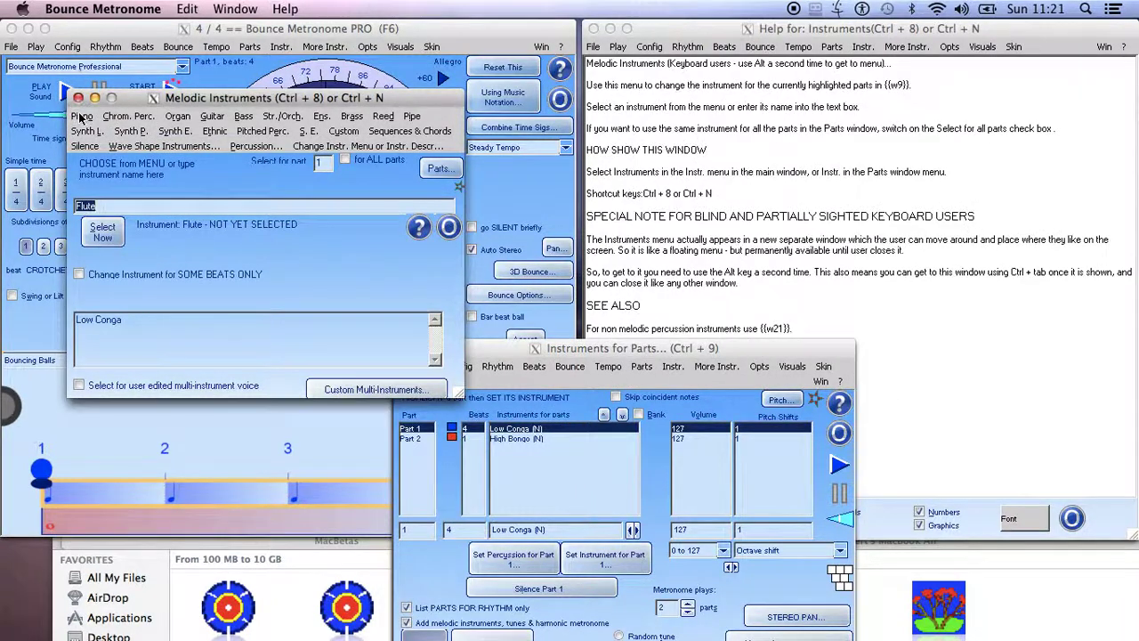
left_click(80, 118)
left_click(137, 133)
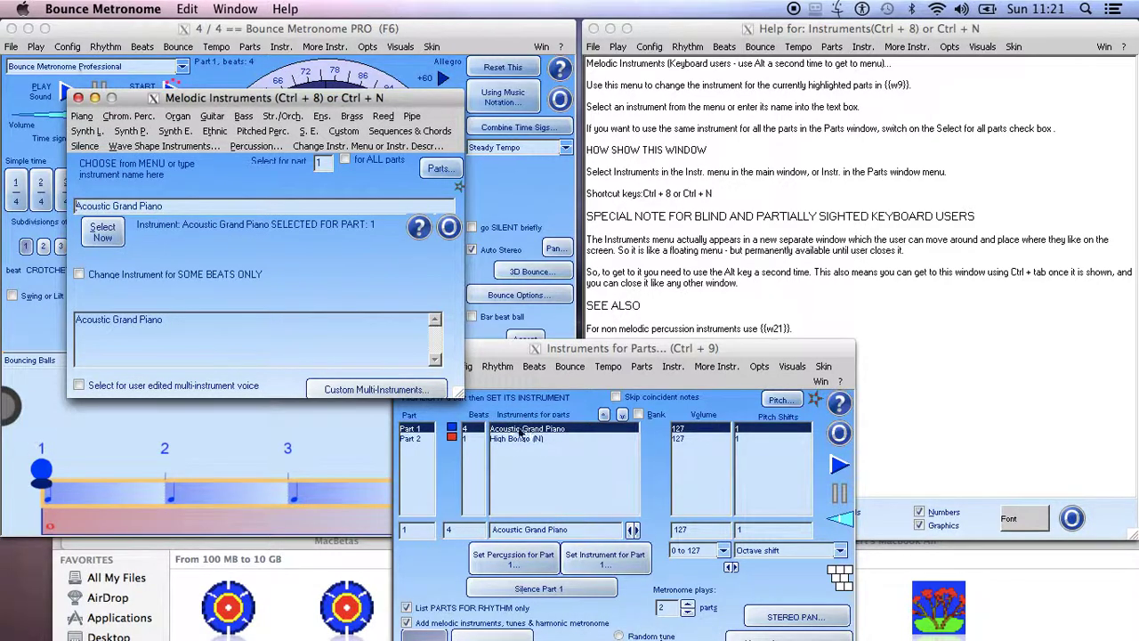
Step: Select Part 2 and set its instrument to Chrom. Perc. > Marimba
left_click(499, 437)
left_click(499, 438)
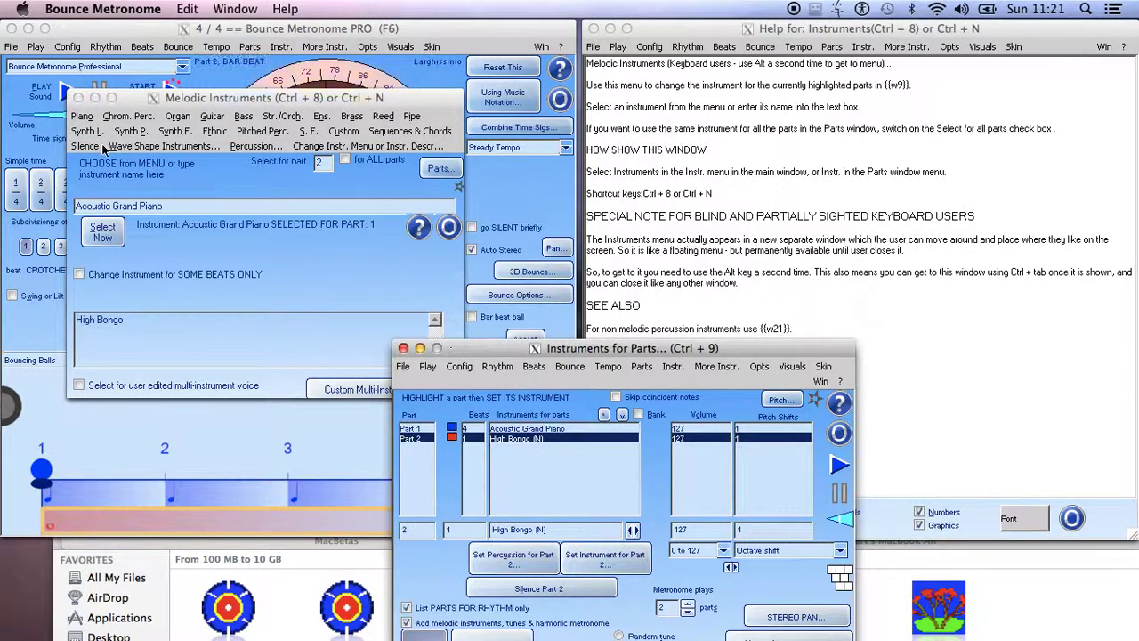
left_click(129, 119)
left_click(129, 118)
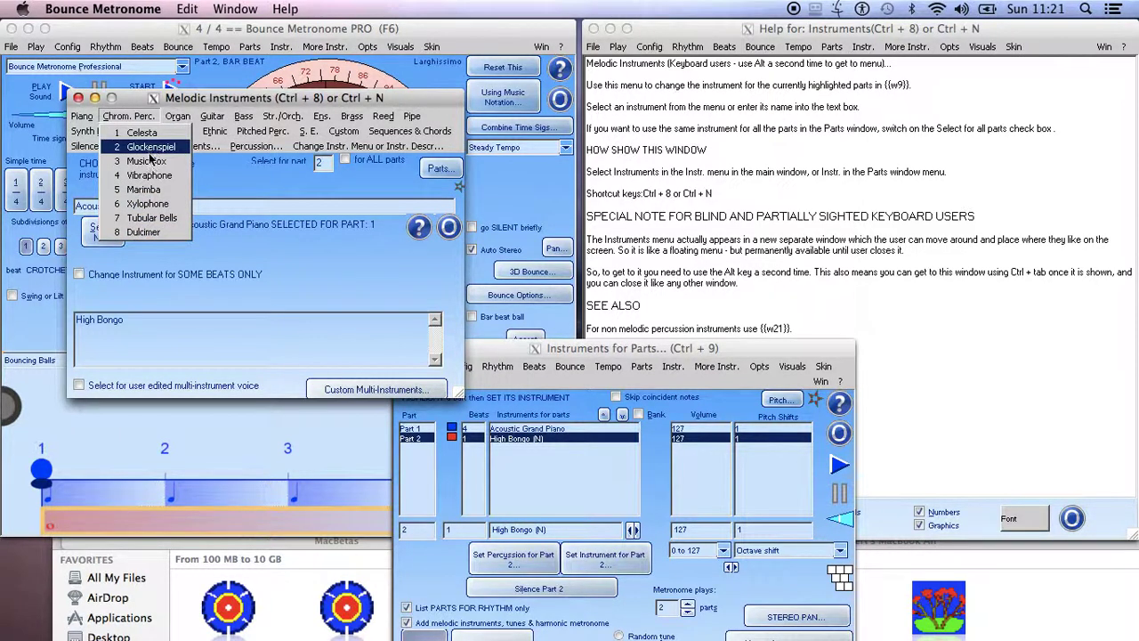
left_click(164, 190)
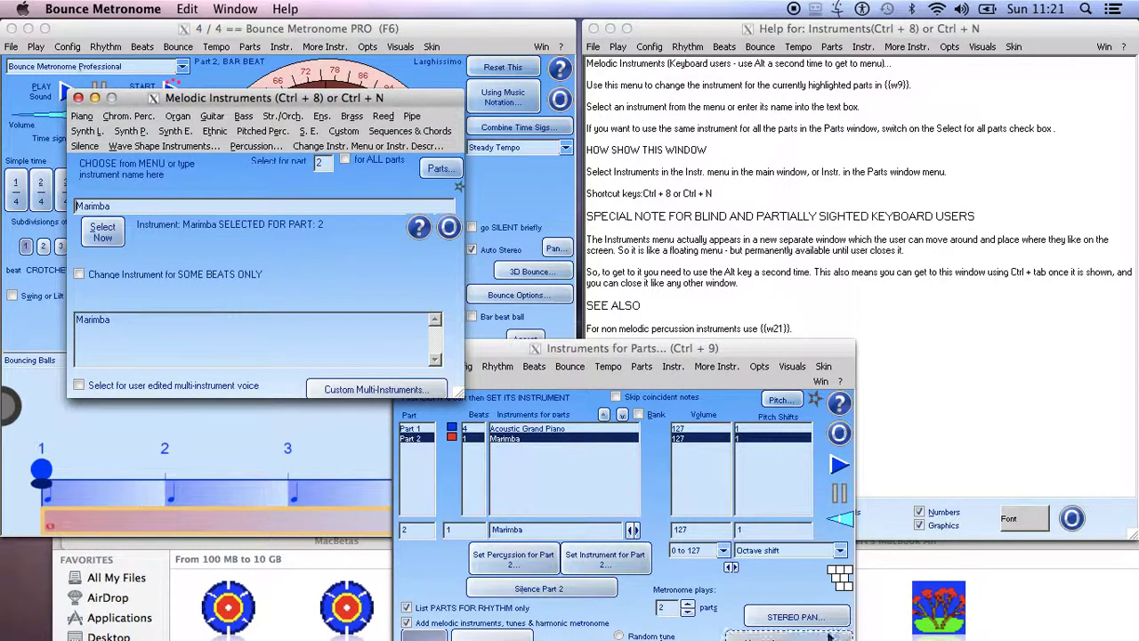
Step: Preview the piano and marimba parts, stop playback, and move Instruments for Parts up and right
left_click(840, 466)
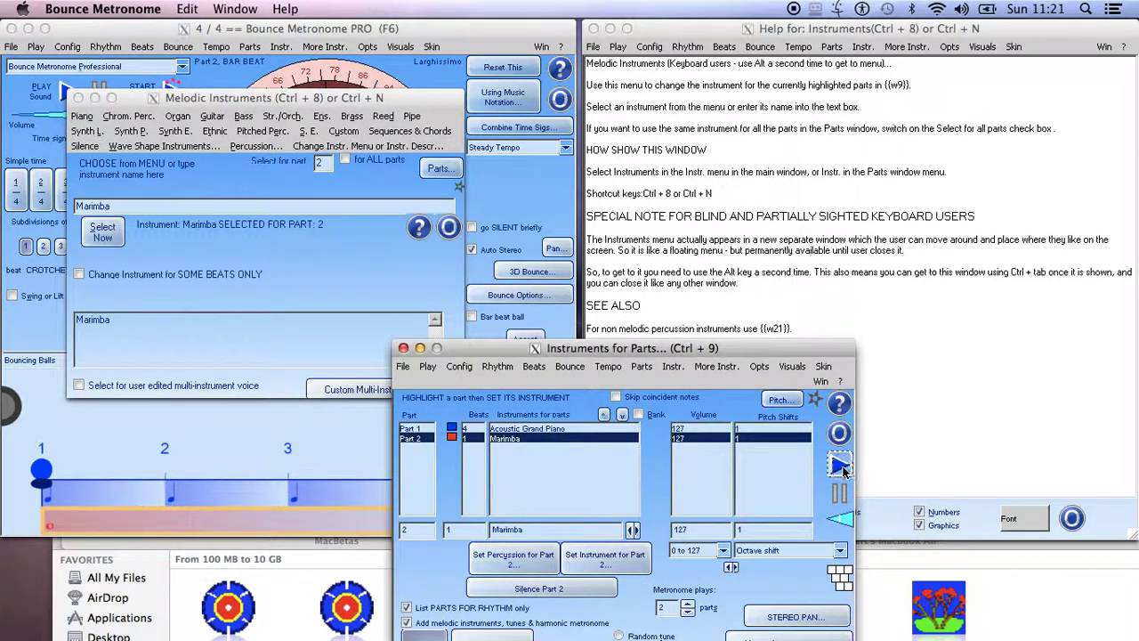
left_click(841, 464)
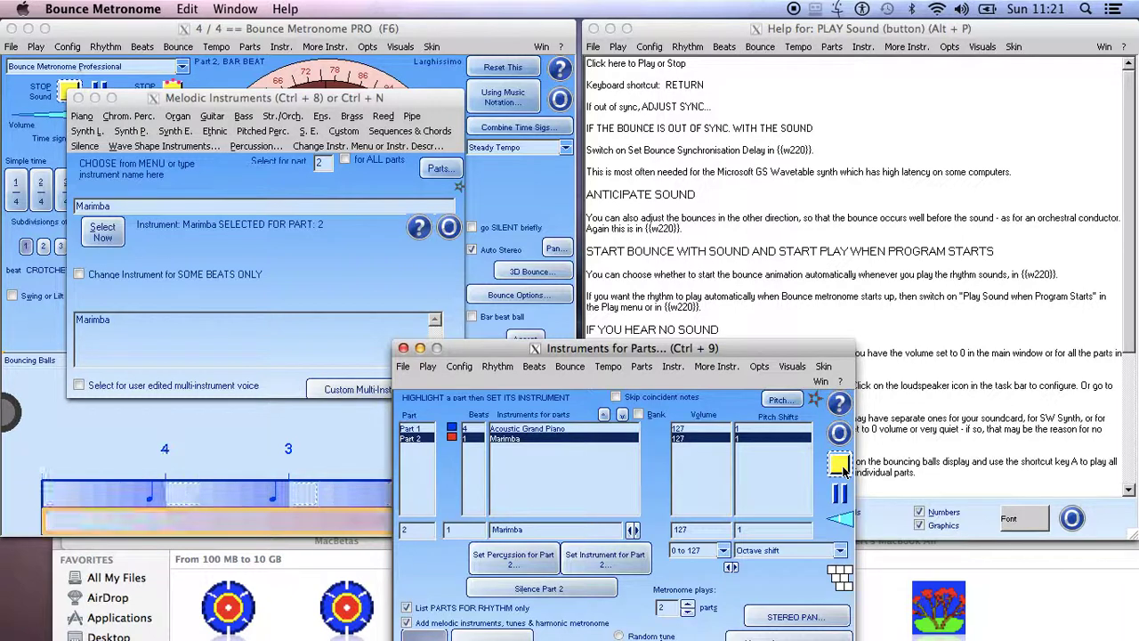
left_click(840, 464)
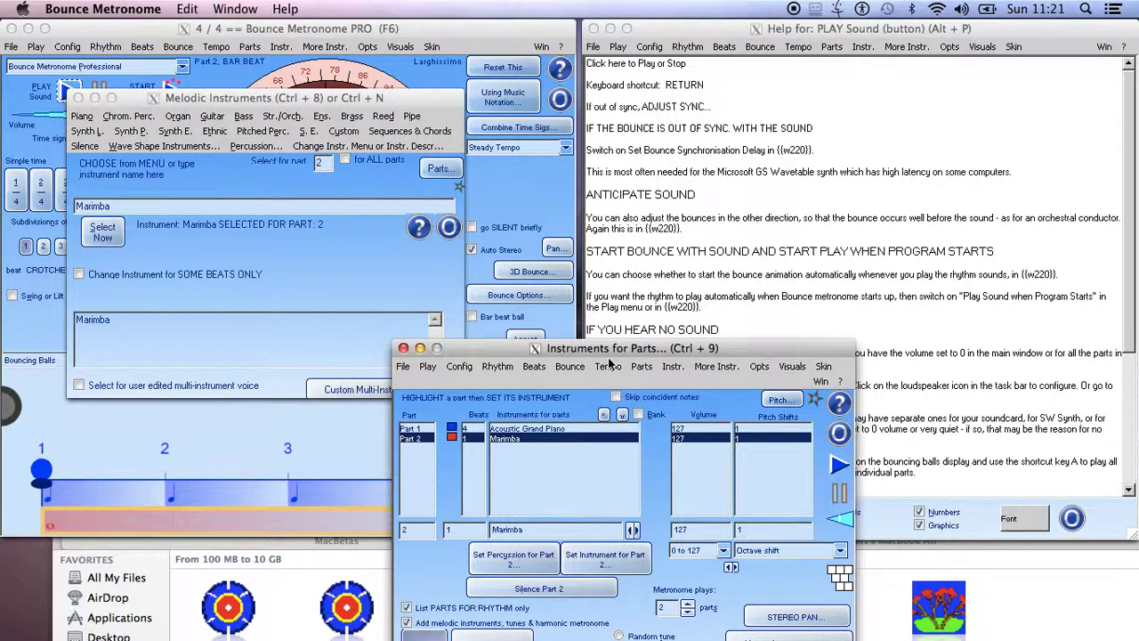
left_click_drag(588, 354, 734, 109)
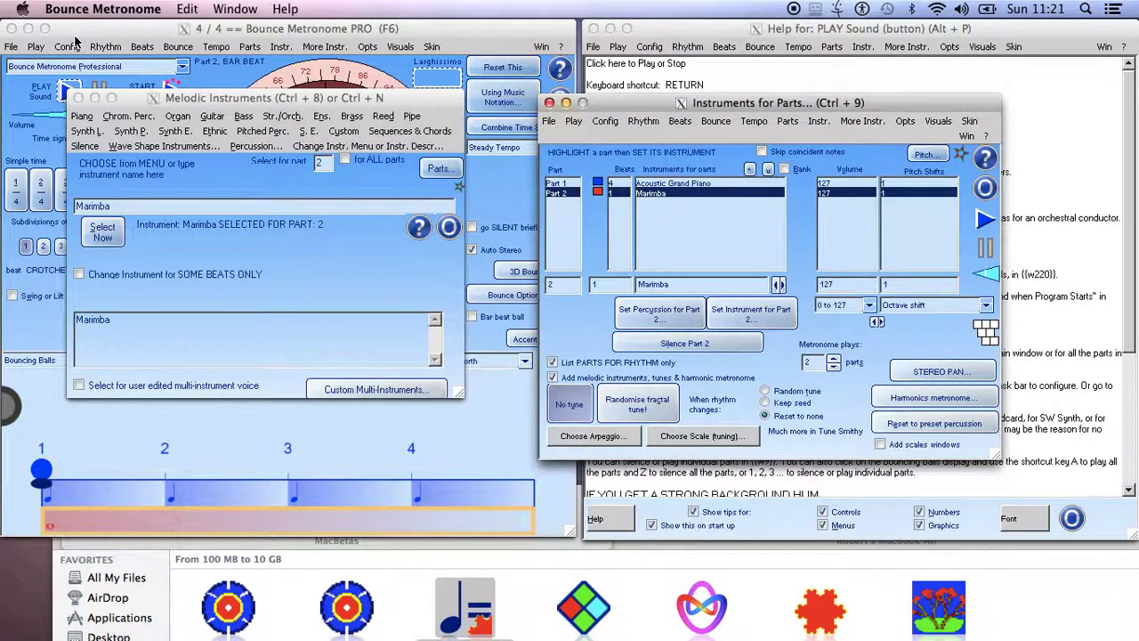
left_click(762, 154)
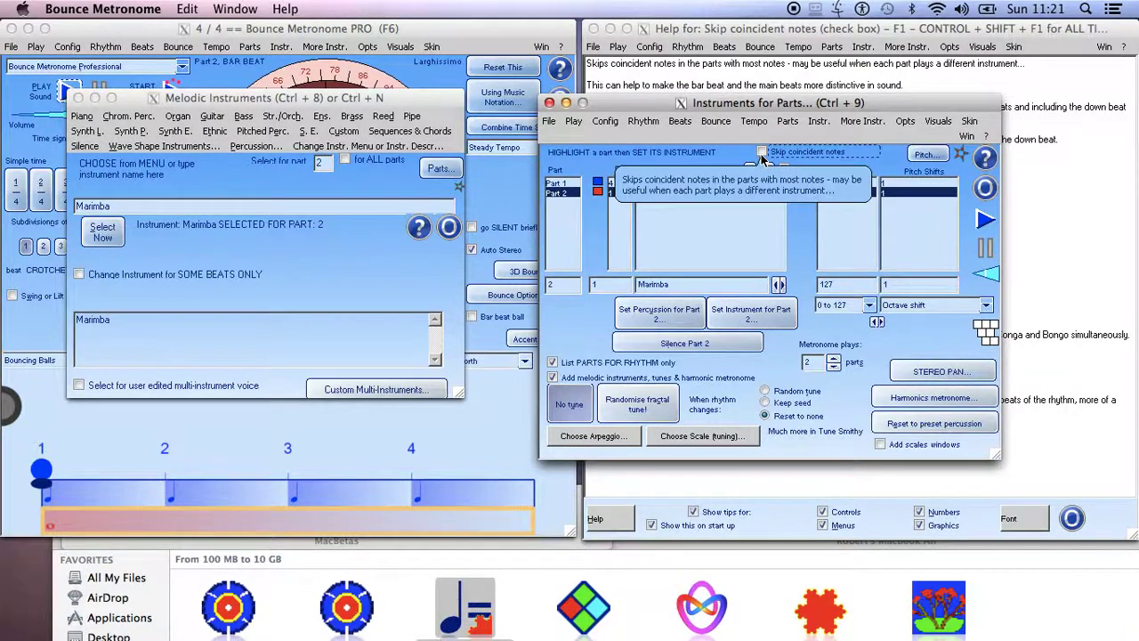
Step: Switch Bounce Metronome to advanced mode from the Config options, confirming the change
left_click(69, 53)
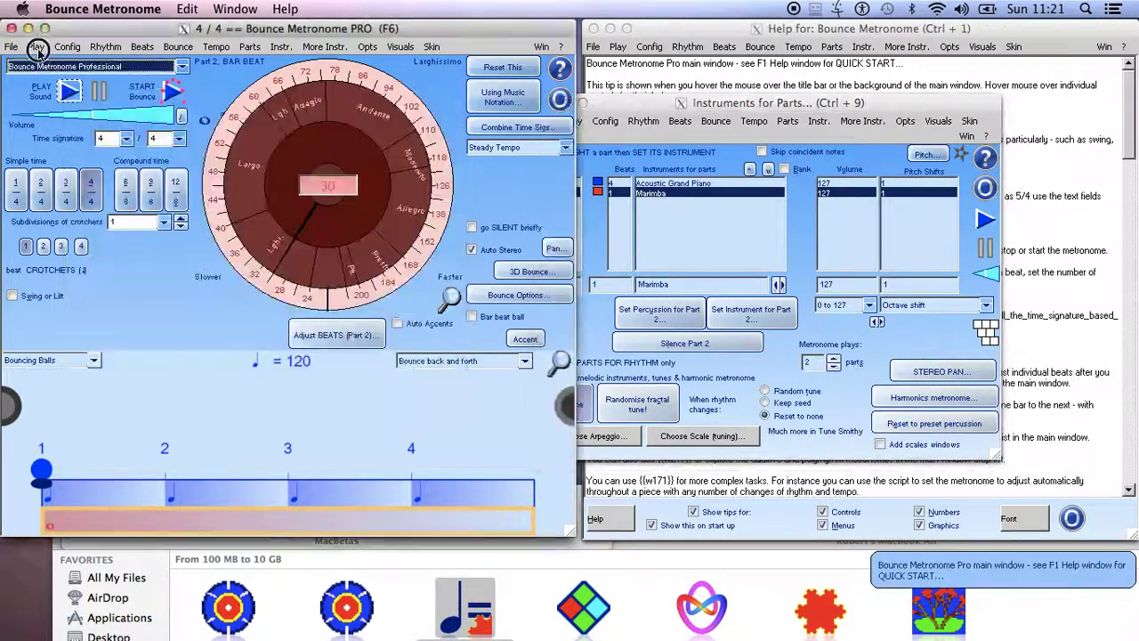
left_click(69, 47)
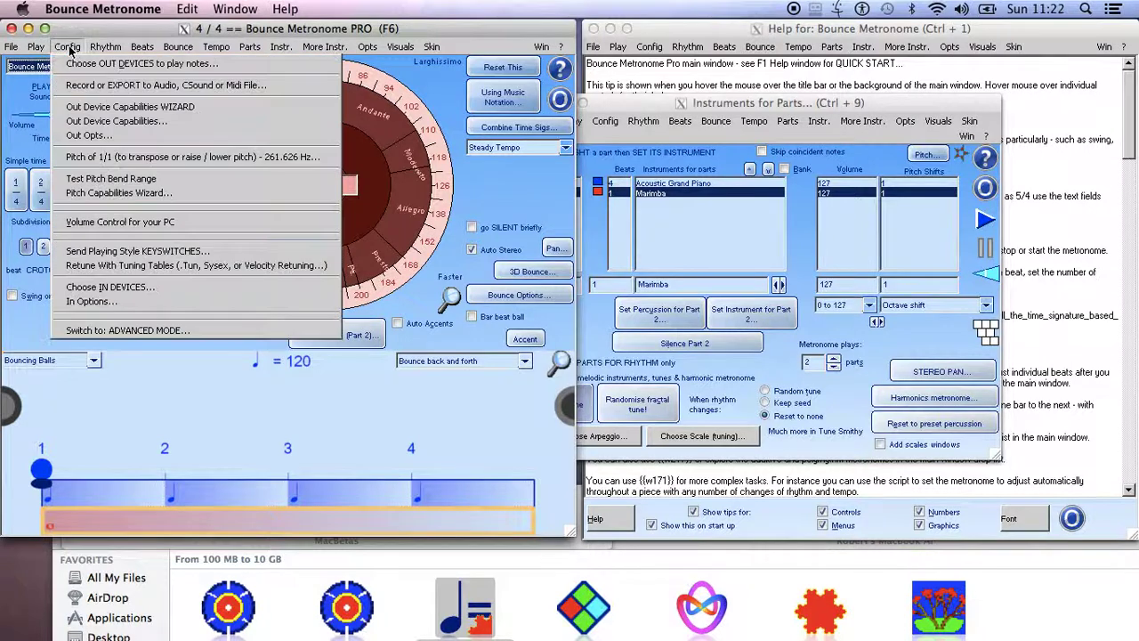
left_click(114, 66)
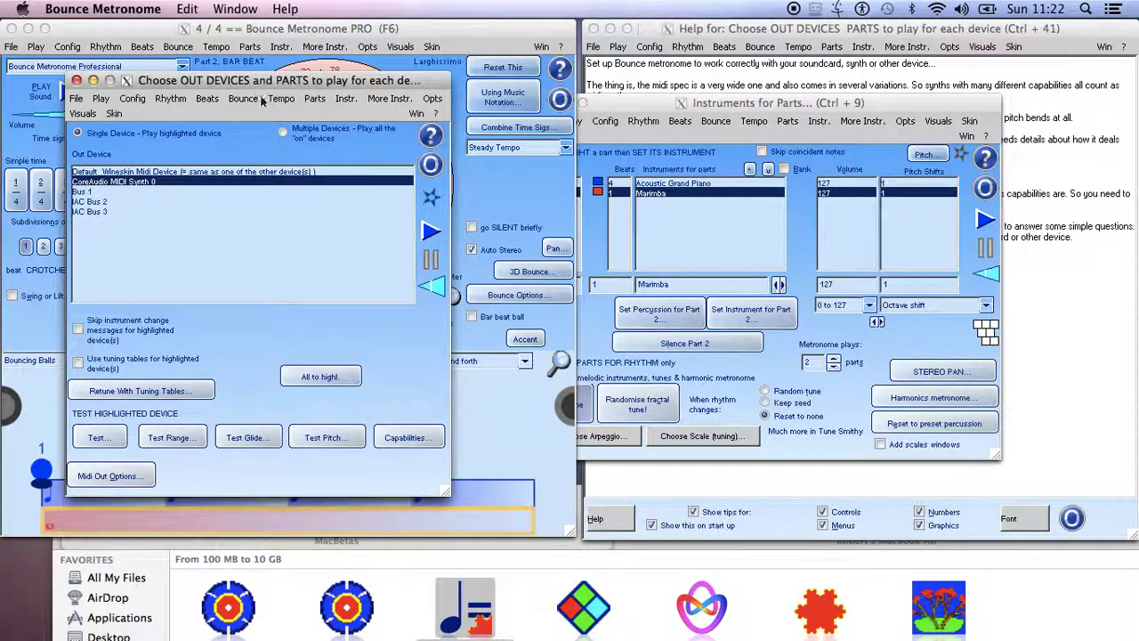
left_click(134, 100)
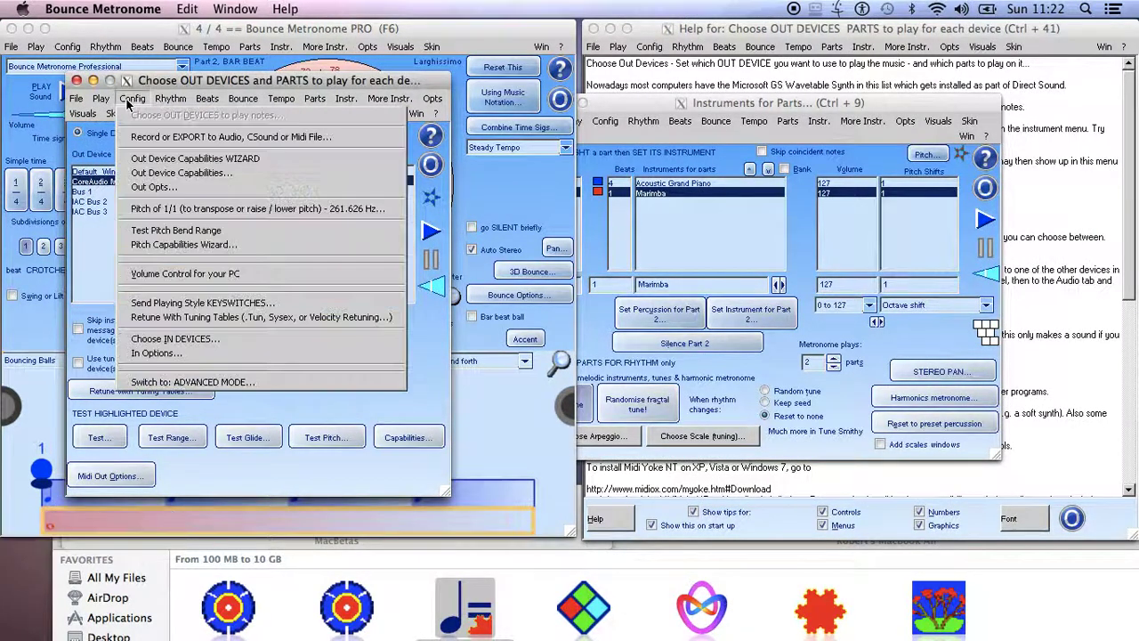
left_click(192, 382)
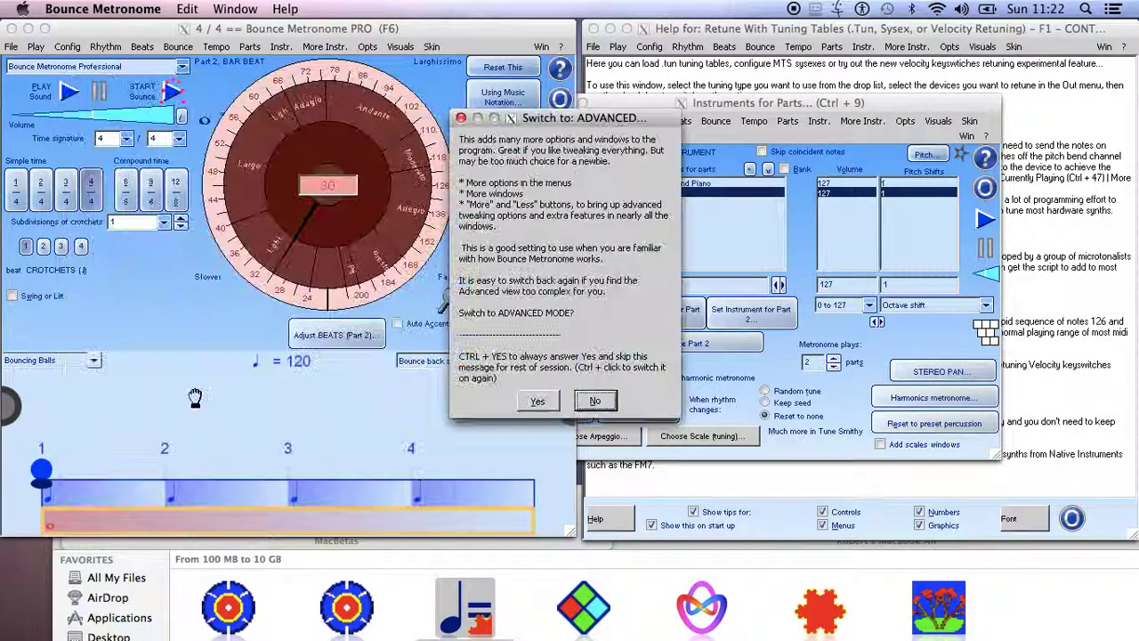
left_click(537, 401)
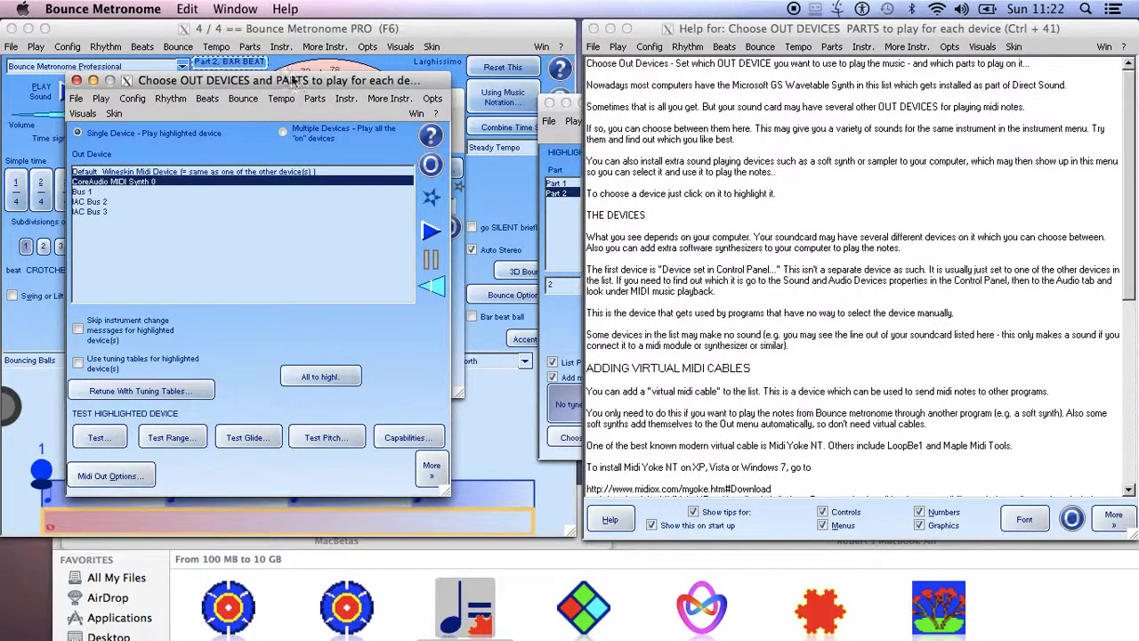
Step: Open the Midi Output Channels for Parts window via Config > More windows and options > Out Channs
left_click(127, 100)
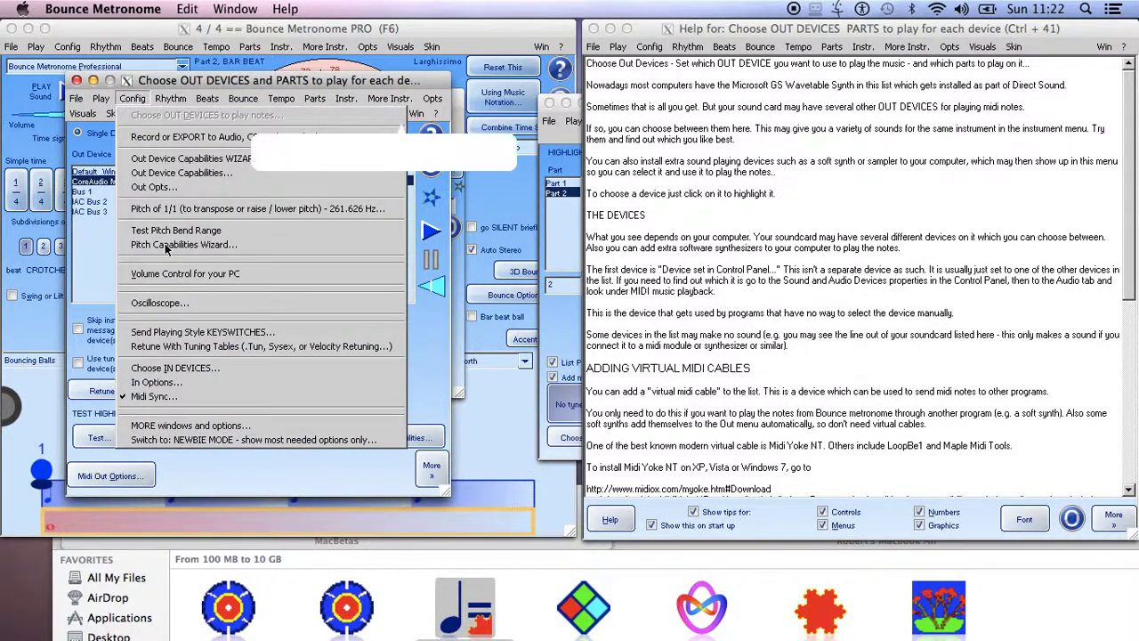
left_click(210, 427)
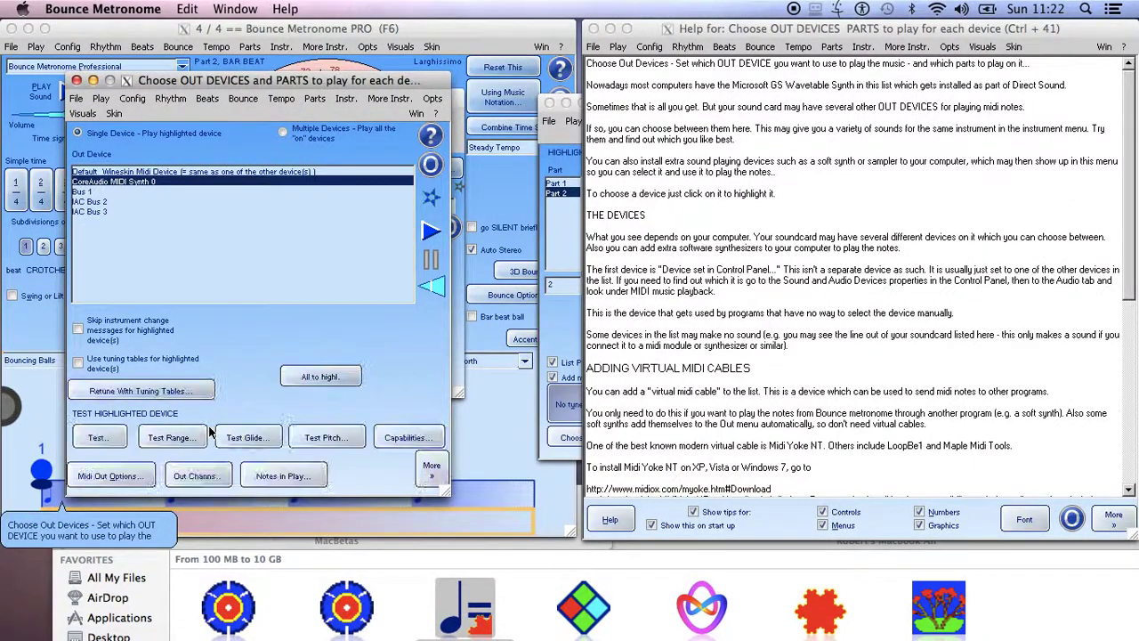
left_click(189, 477)
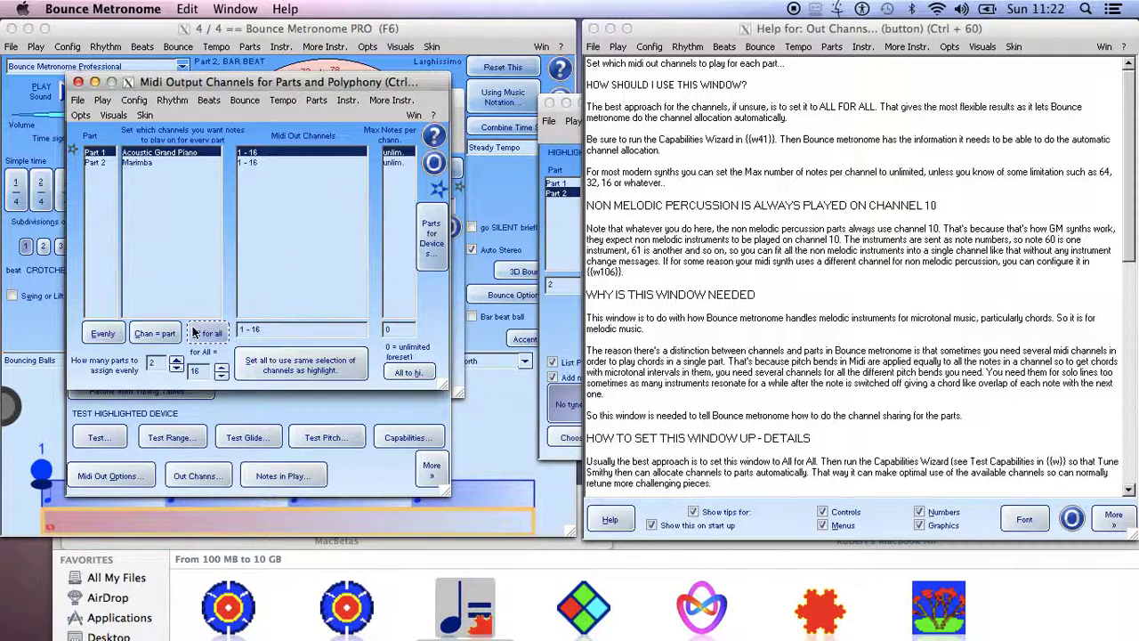
Step: Apply Chan = part so Part 1 uses MIDI channel 1 and Part 2 channel 2
left_click(147, 333)
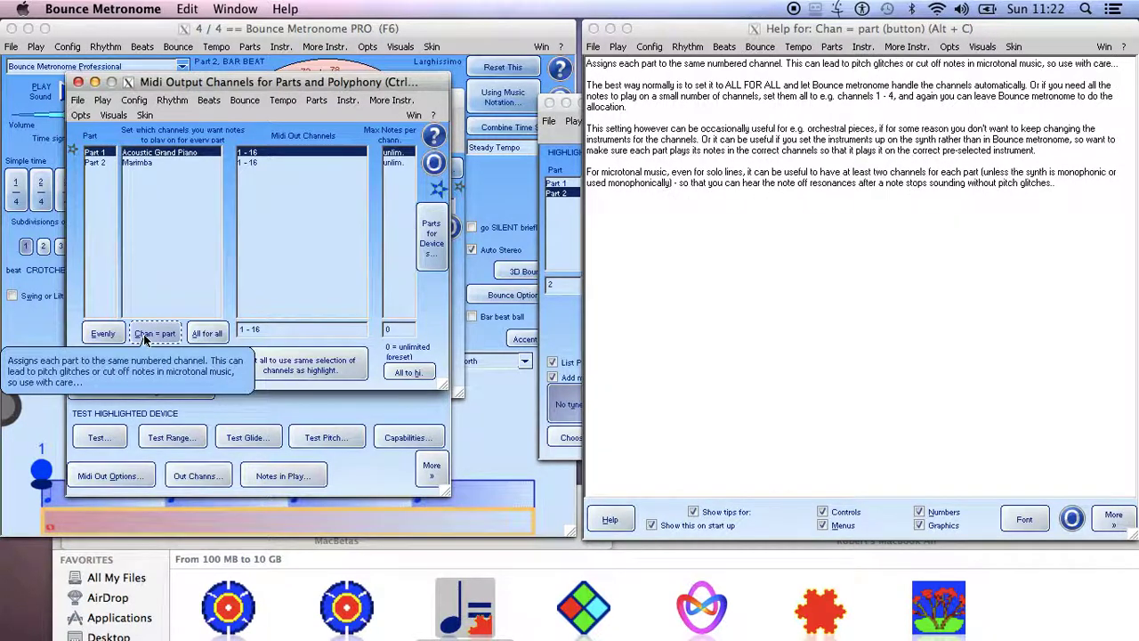
left_click(145, 337)
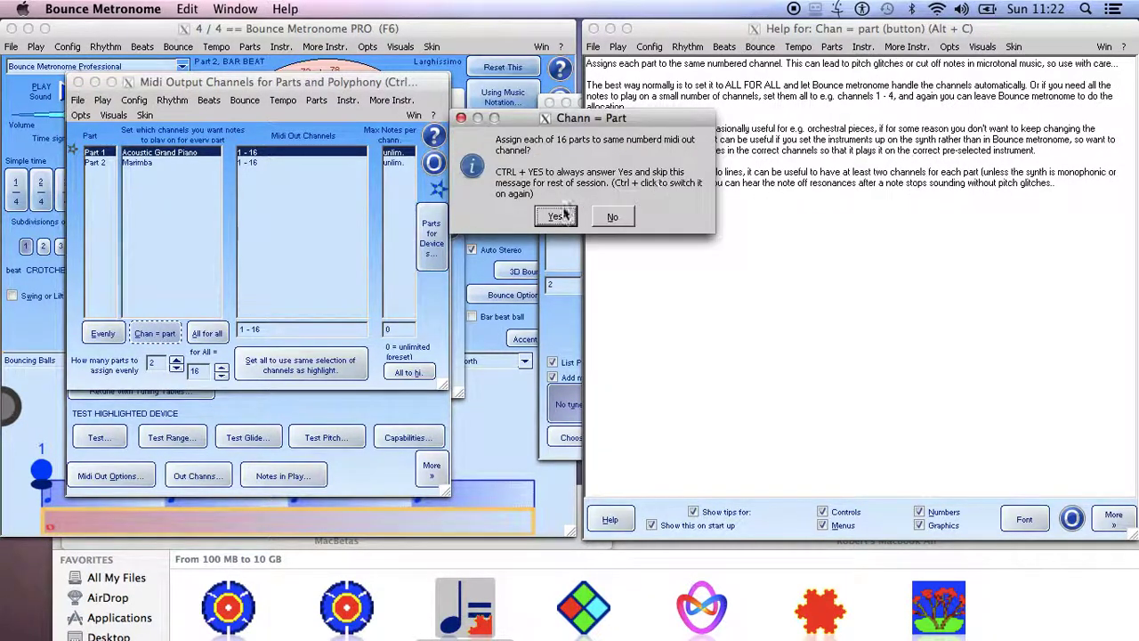
left_click(559, 216)
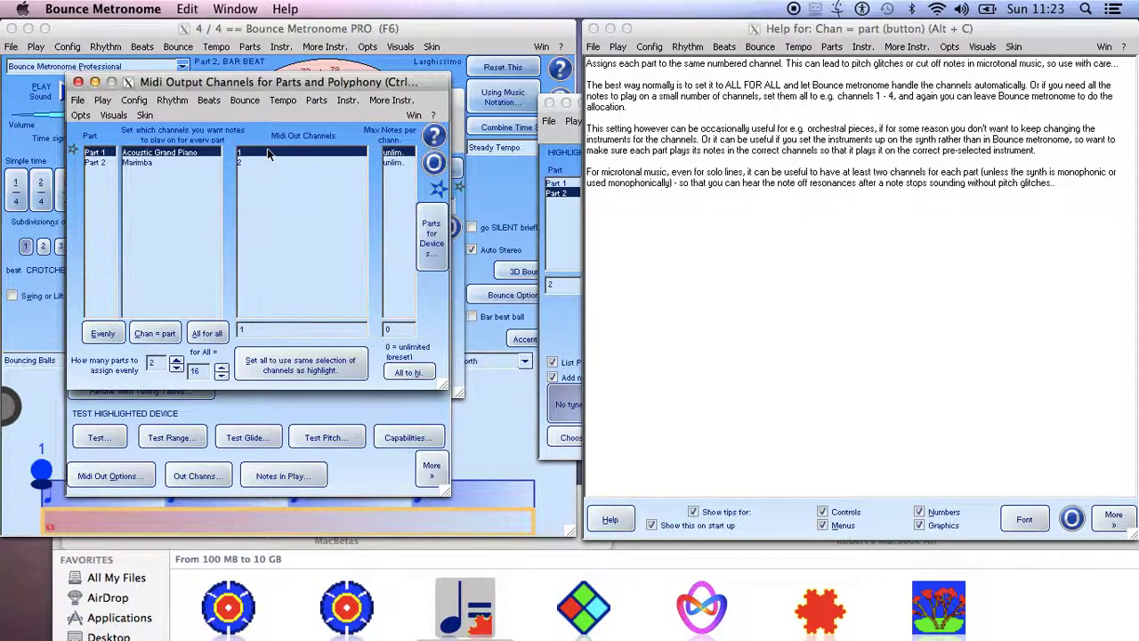
Step: Move the output channels window right and the output devices window down, out of the way
left_click(558, 133)
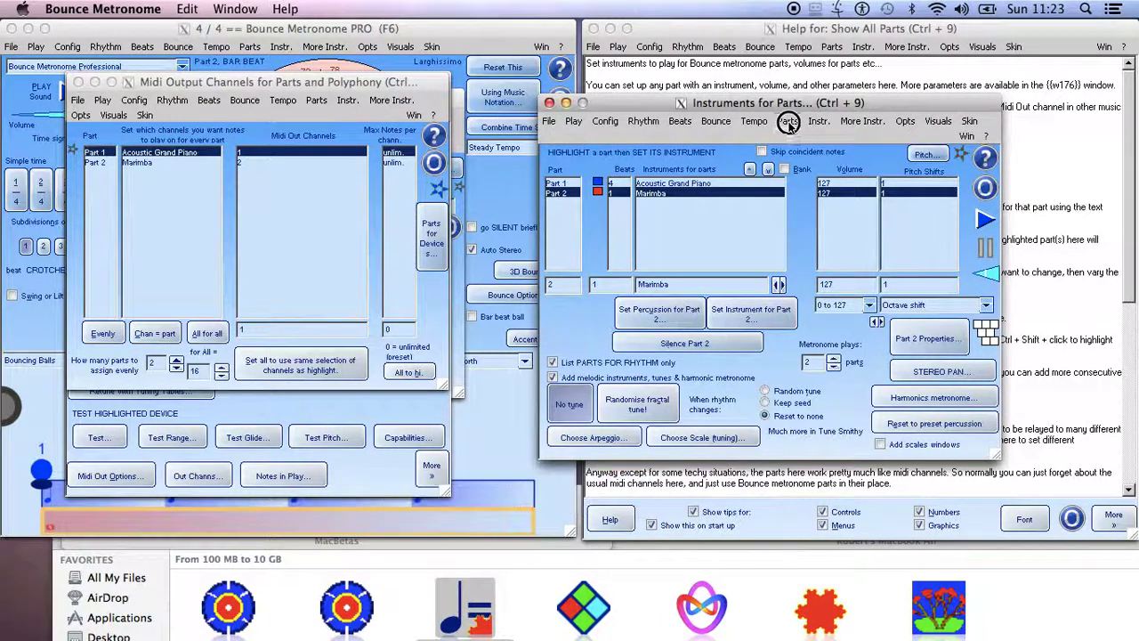
left_click(789, 125)
left_click(169, 89)
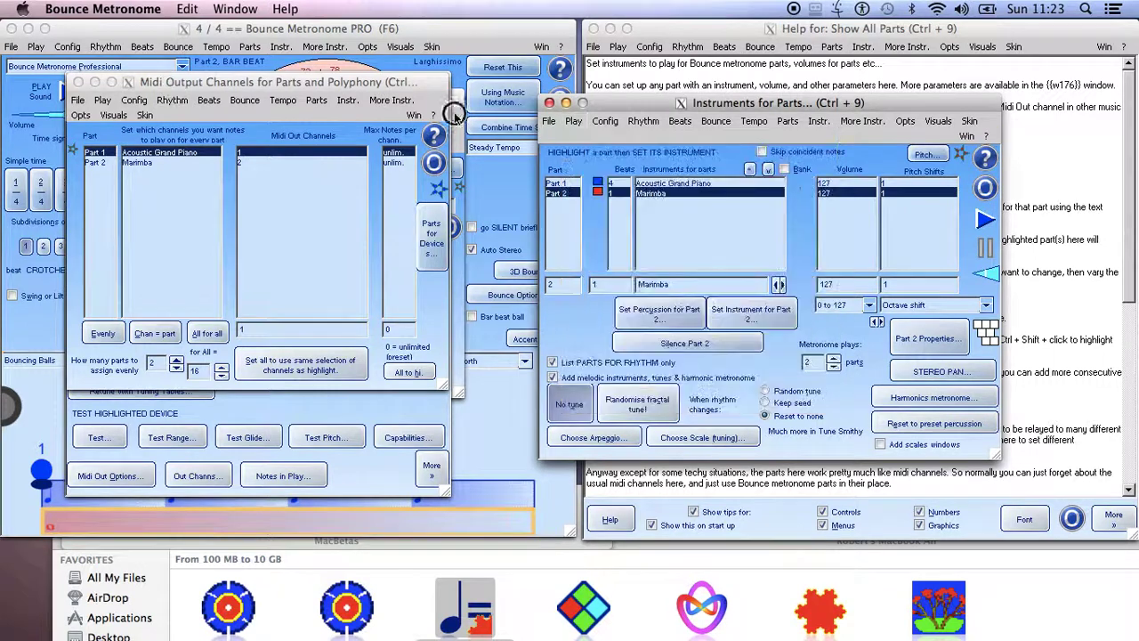
left_click_drag(310, 83, 954, 125)
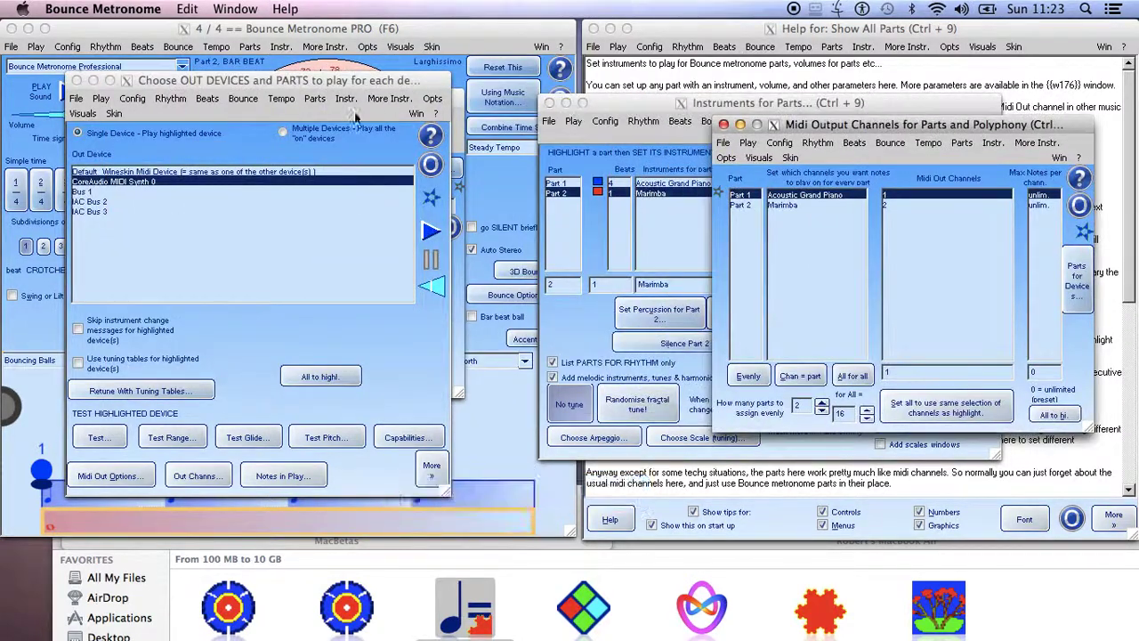
left_click_drag(287, 84, 301, 433)
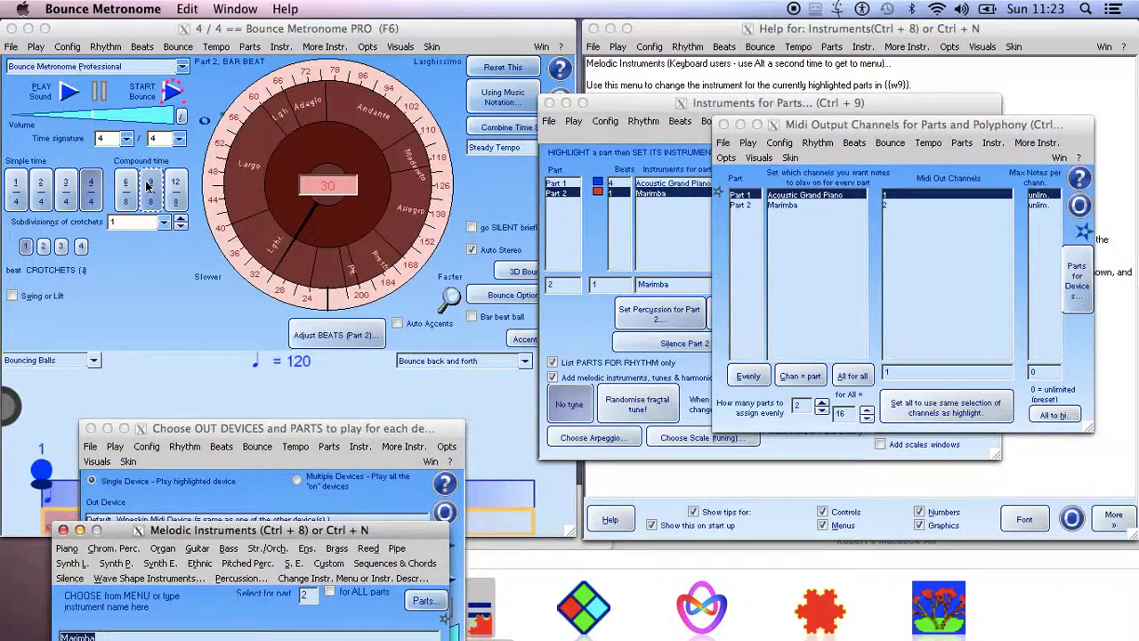
Step: Set 2 subdivisions per beat, adding Part 3 Low Woodblock on channel 3, and select Part 3
left_click(42, 252)
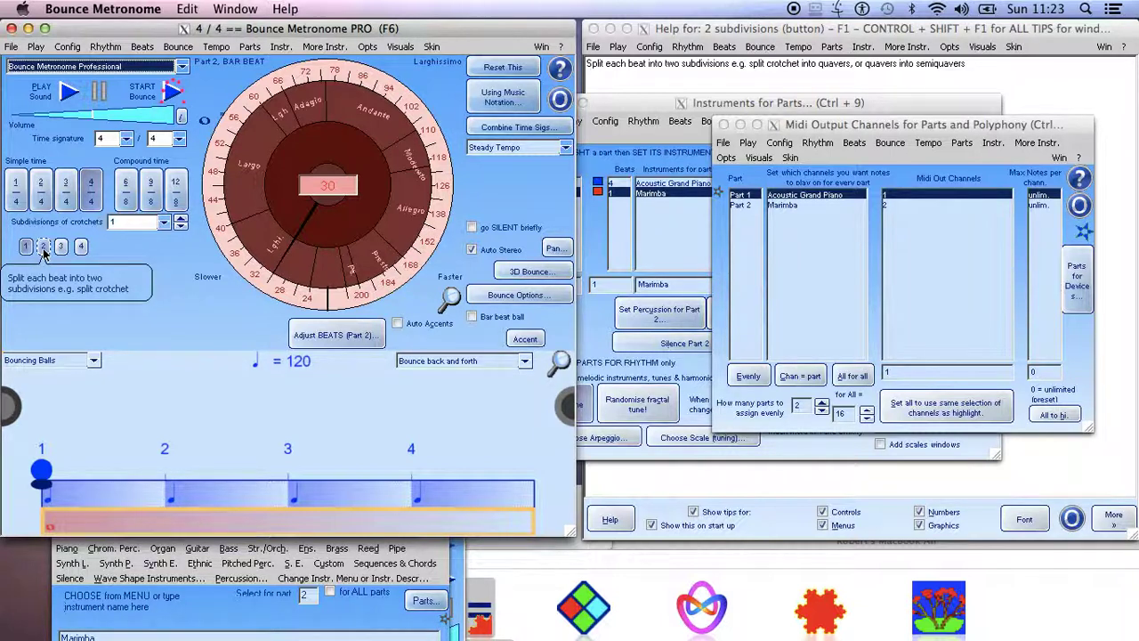
left_click(43, 252)
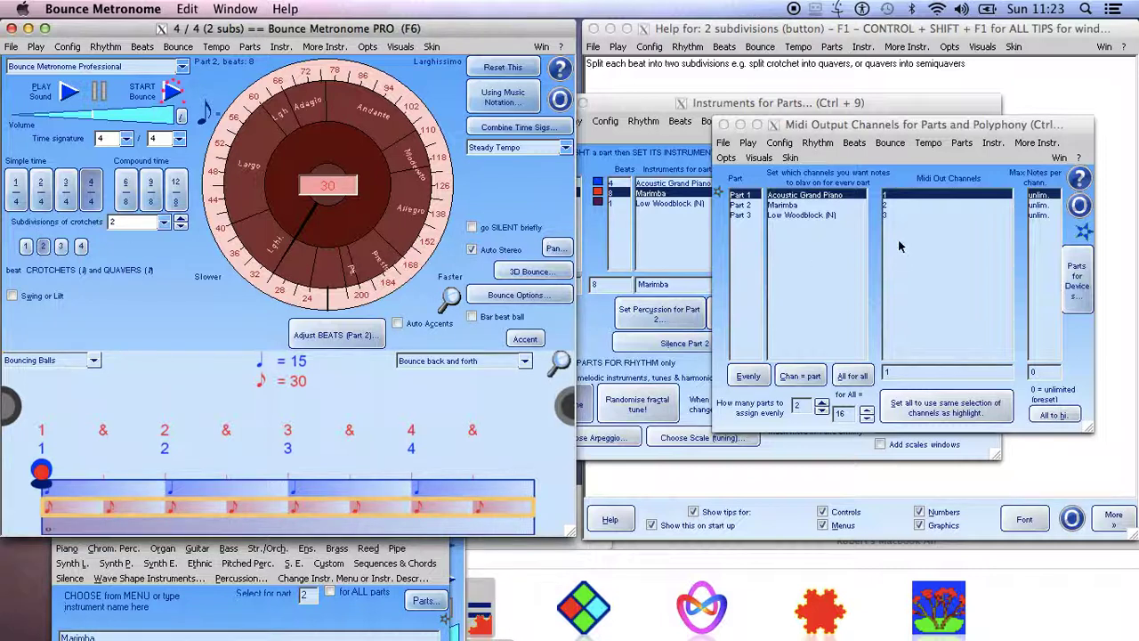
left_click(816, 222)
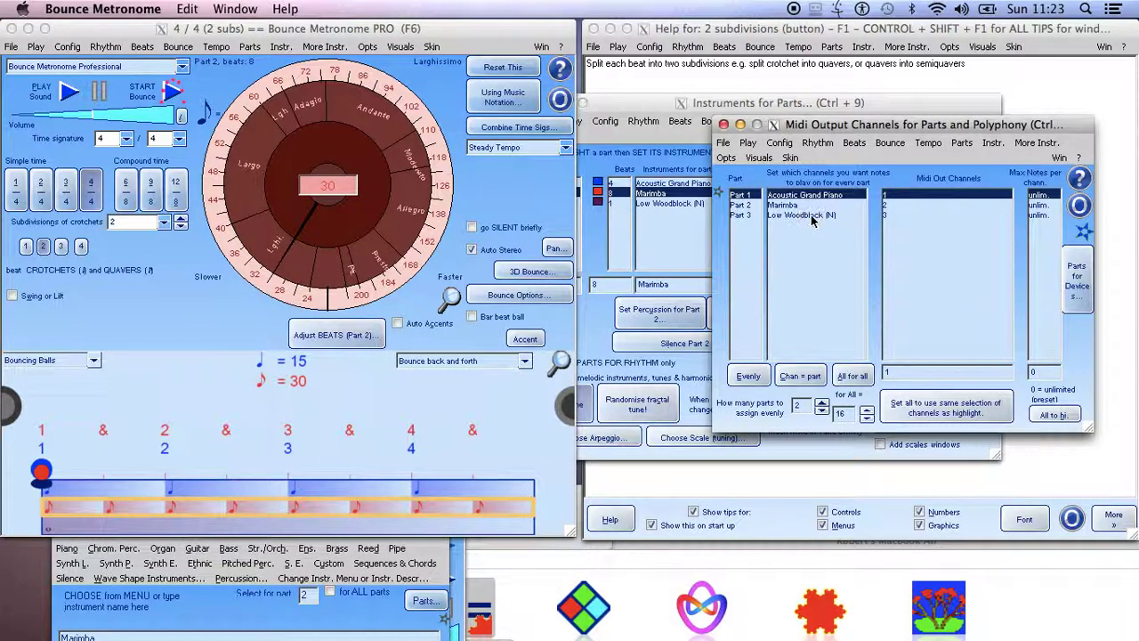
left_click(813, 219)
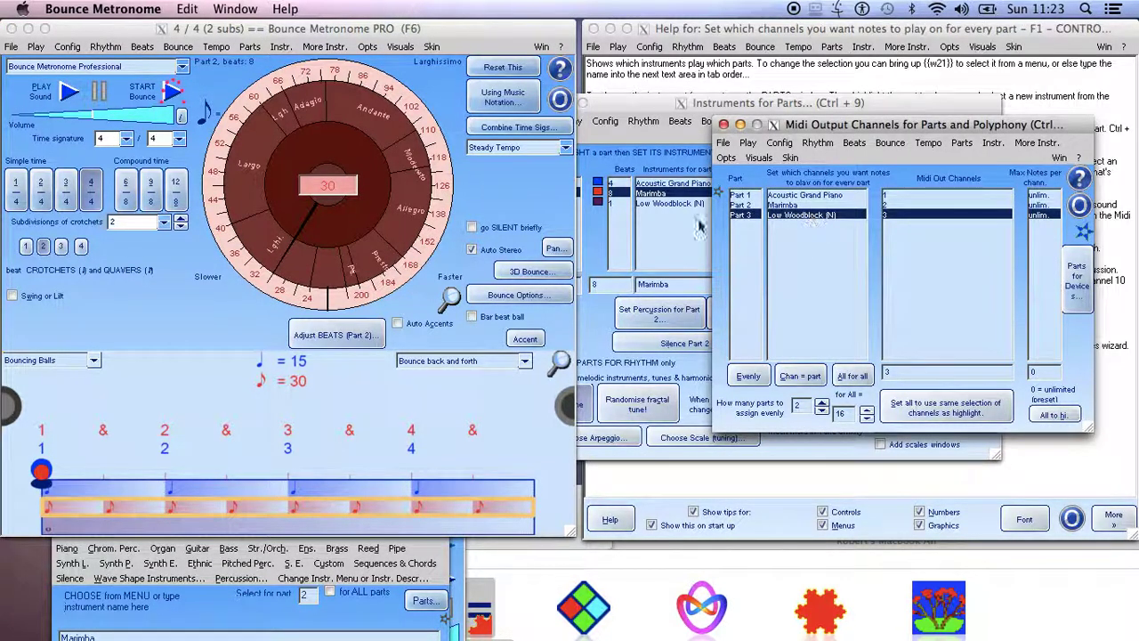
left_click(672, 207)
Step: Change Part 3 from Low Woodblock to Guitar > Acoustic Guitar (nylon)
left_click(670, 205)
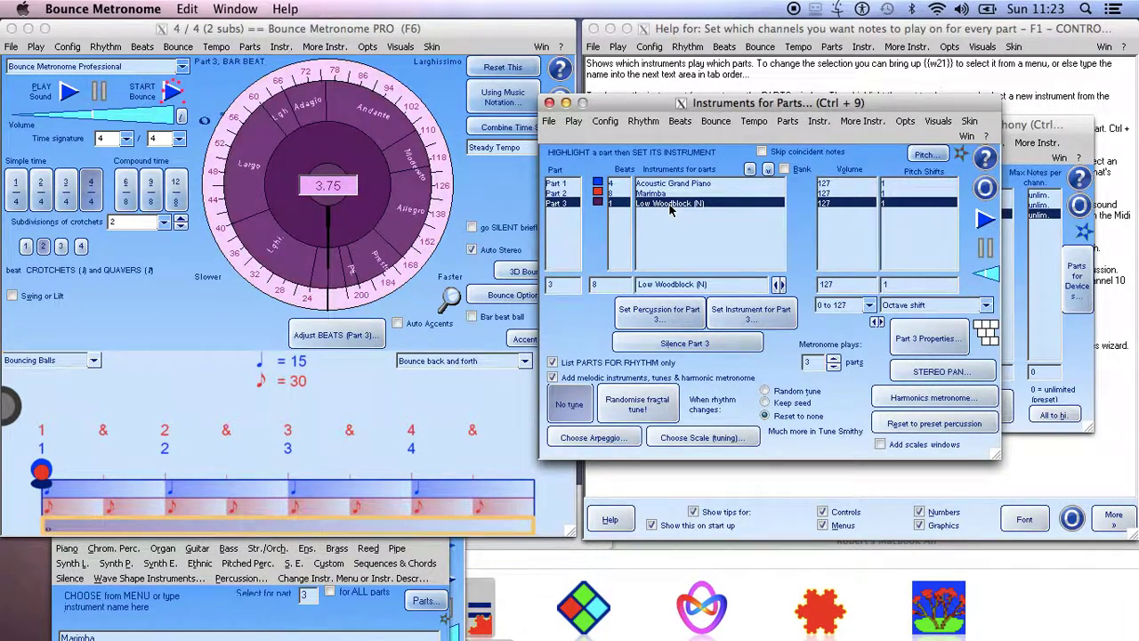
left_click(1076, 153)
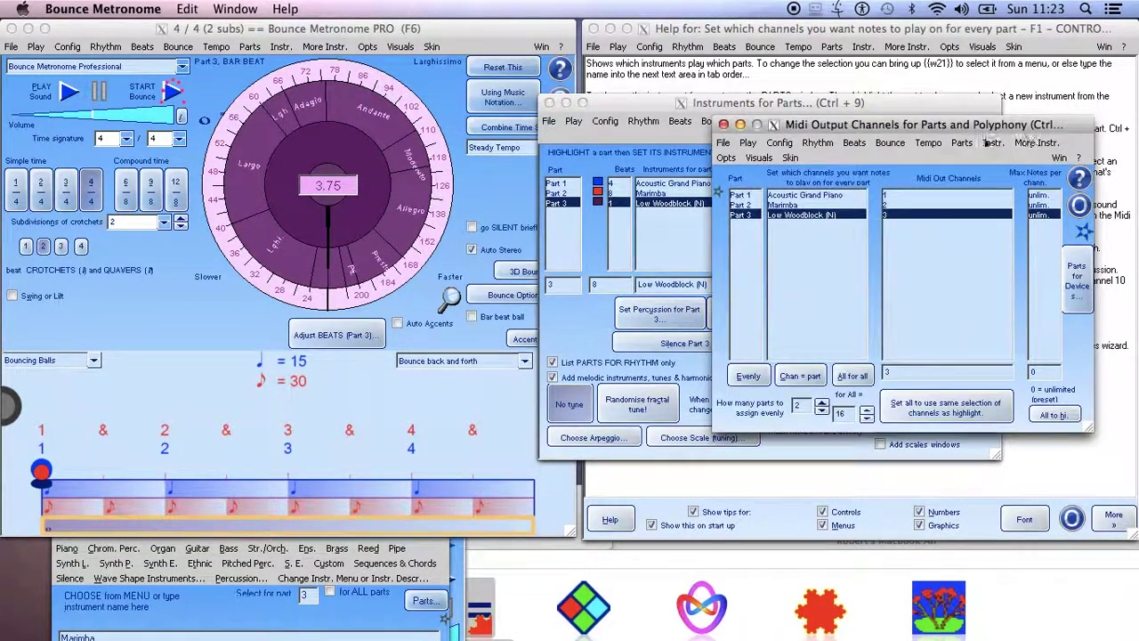
left_click(579, 331)
left_click(771, 316)
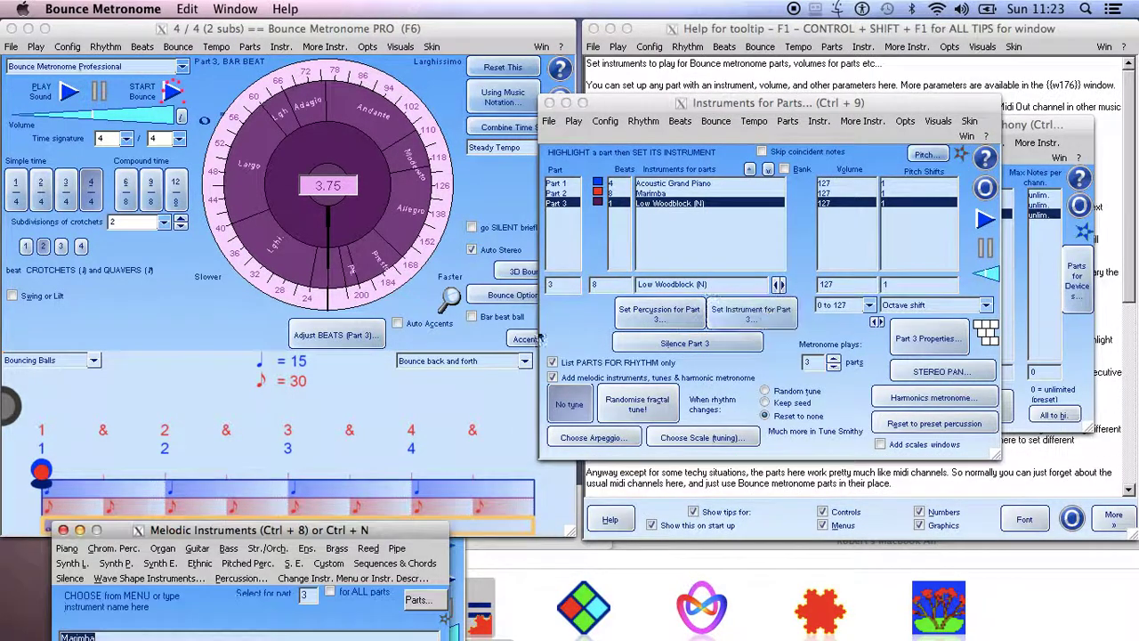
left_click_drag(353, 534, 353, 276)
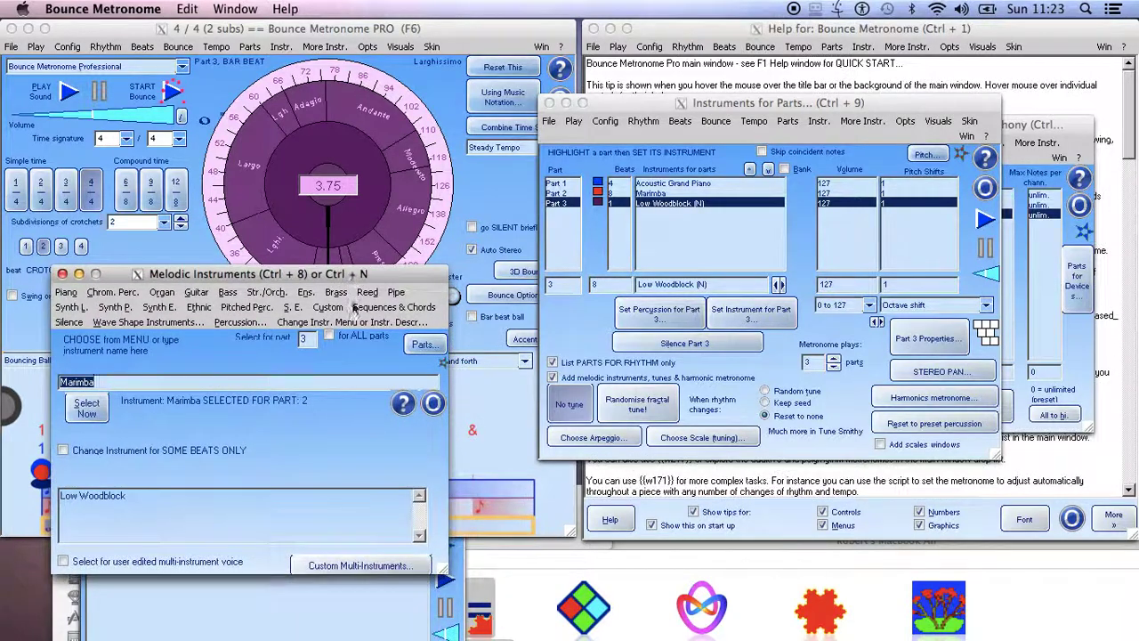
left_click(197, 293)
mouse_move(394, 307)
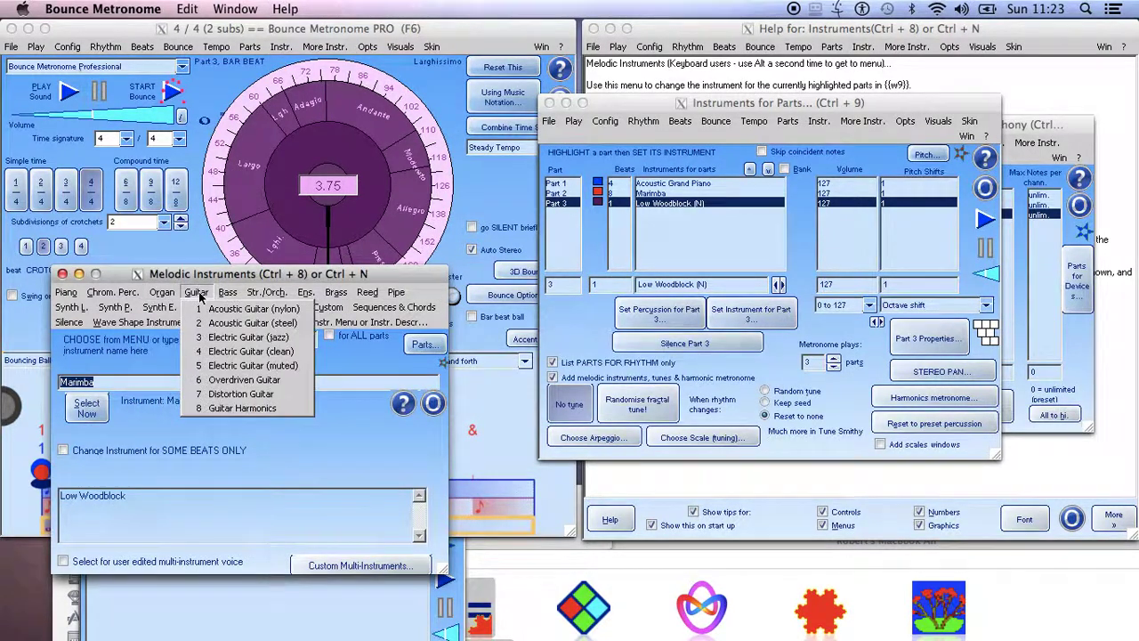
left_click(200, 309)
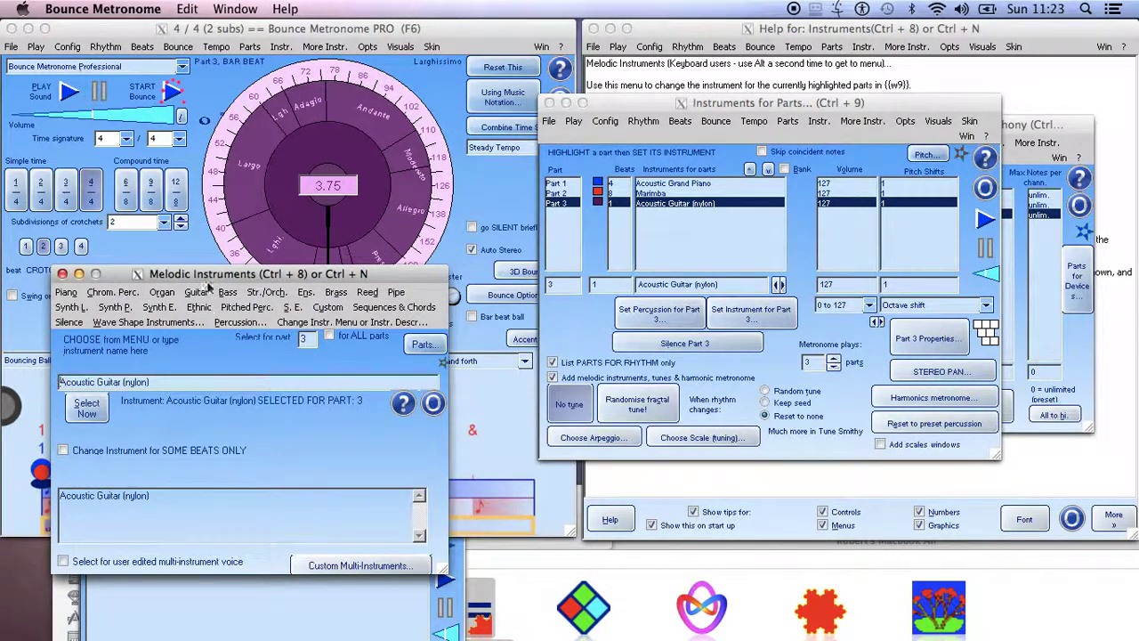
left_click(13, 49)
left_click(13, 49)
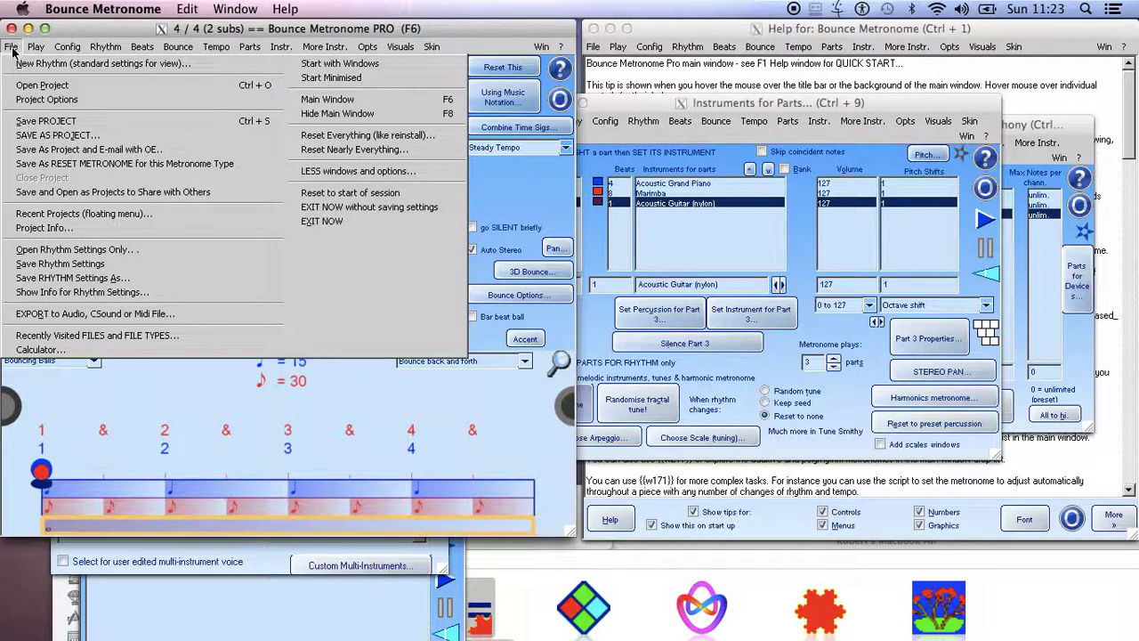
Step: Start File > EXPORT to Audio, CSound or Midi File and show Midi file options: single file, 1 minute
left_click(97, 319)
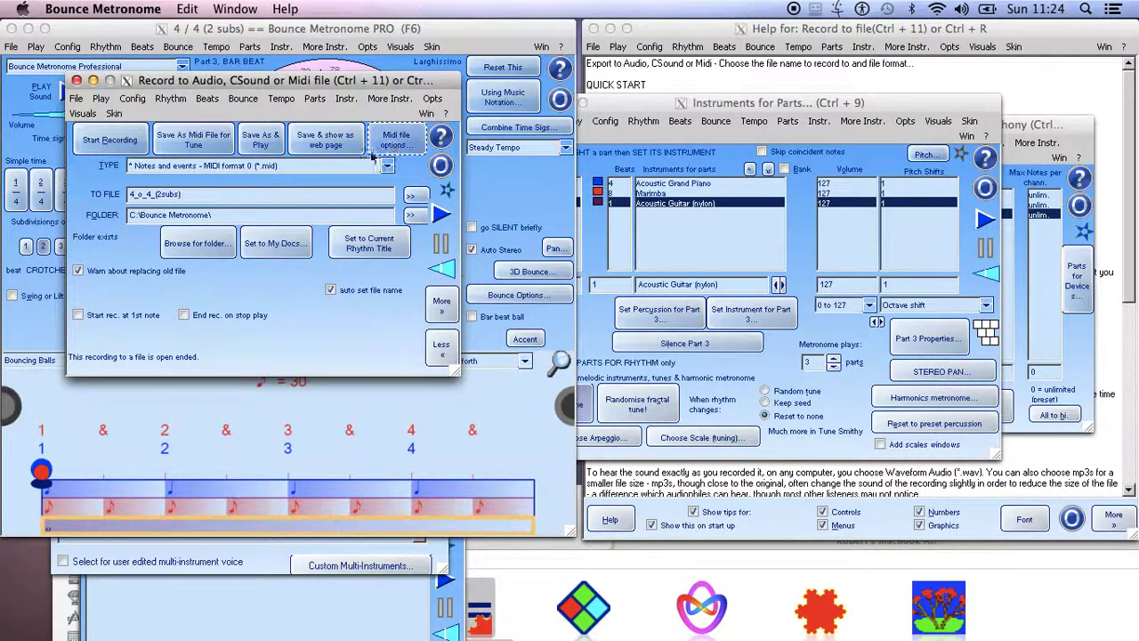
left_click(396, 143)
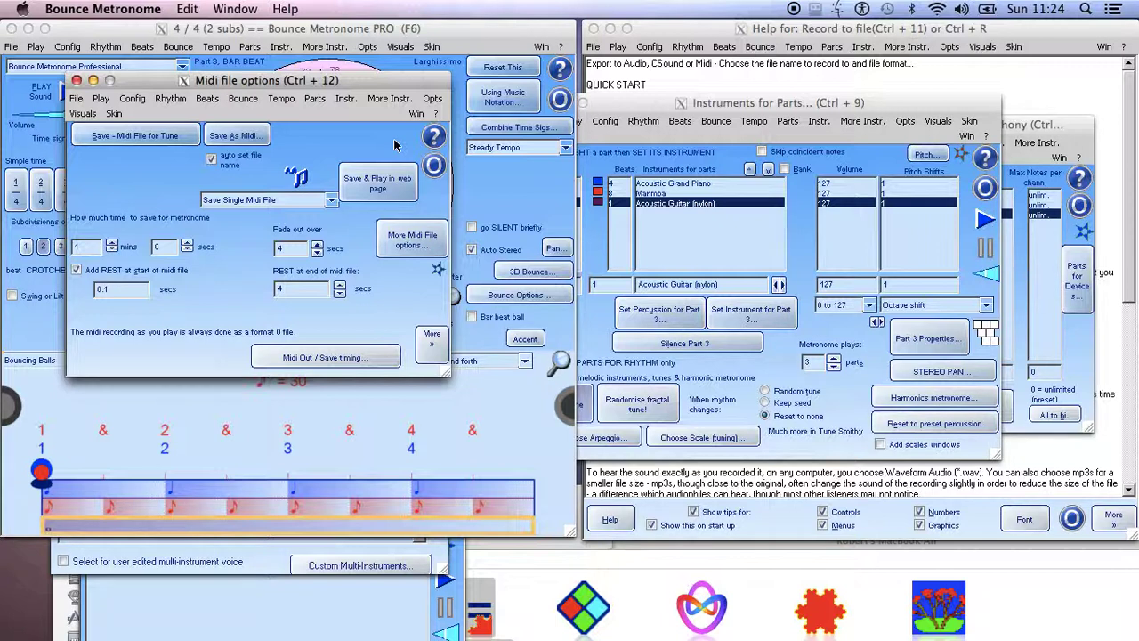
double_click(86, 247)
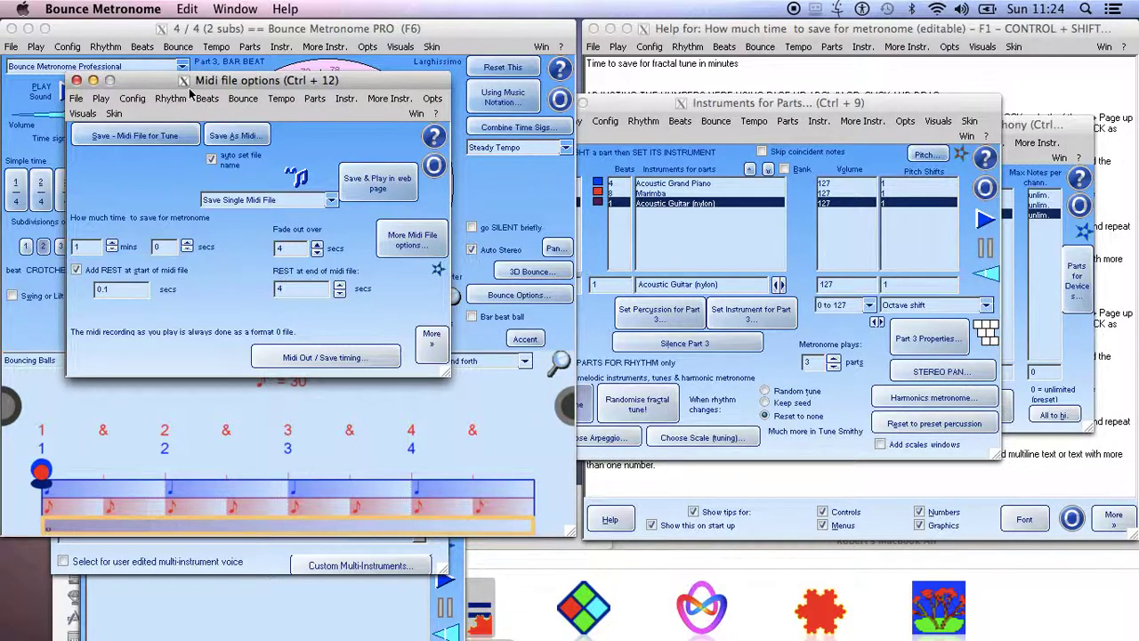
left_click_drag(160, 84, 203, 112)
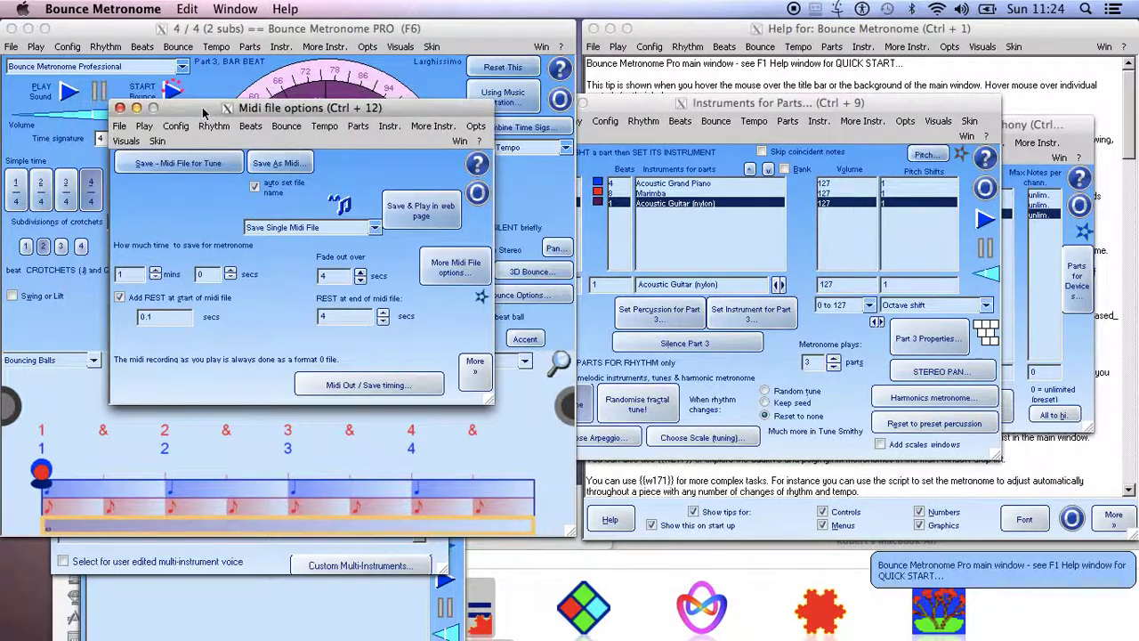